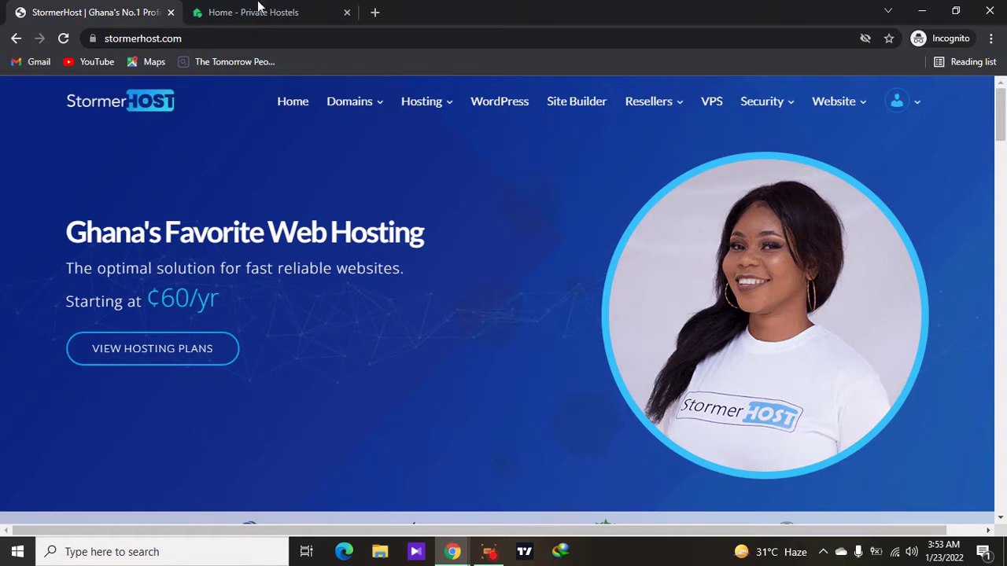
- Switch to the 'Home - Private Hostels' site open in the neighbouring tab
{"action": "left_click", "coordinate": [260, 11]}
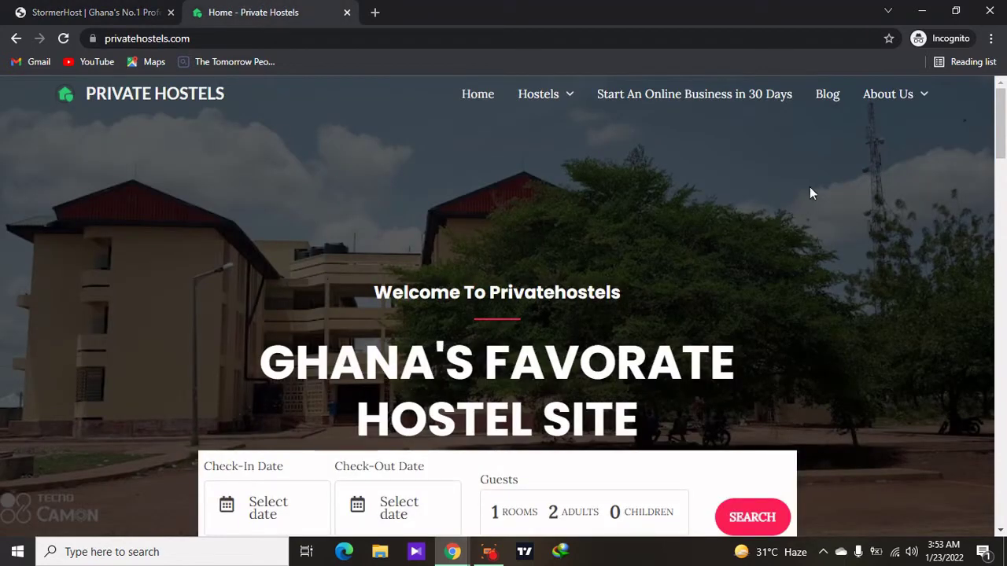
- Browse down the Private Hostels homepage, then return to the StormerHost tab
{"action": "left_click_drag", "start_coordinate": [1001, 128], "coordinate": [1005, 41]}
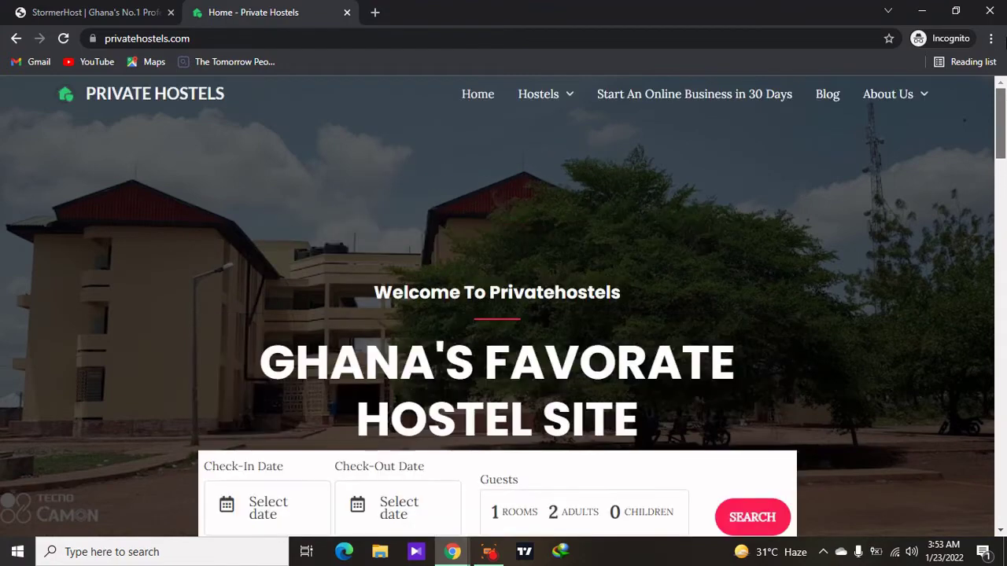
{"action": "mouse_move", "coordinate": [1005, 106]}
{"action": "left_mouse_down"}
{"action": "mouse_move", "coordinate": [1005, 480]}
{"action": "mouse_move", "coordinate": [1005, 94]}
{"action": "left_mouse_up"}
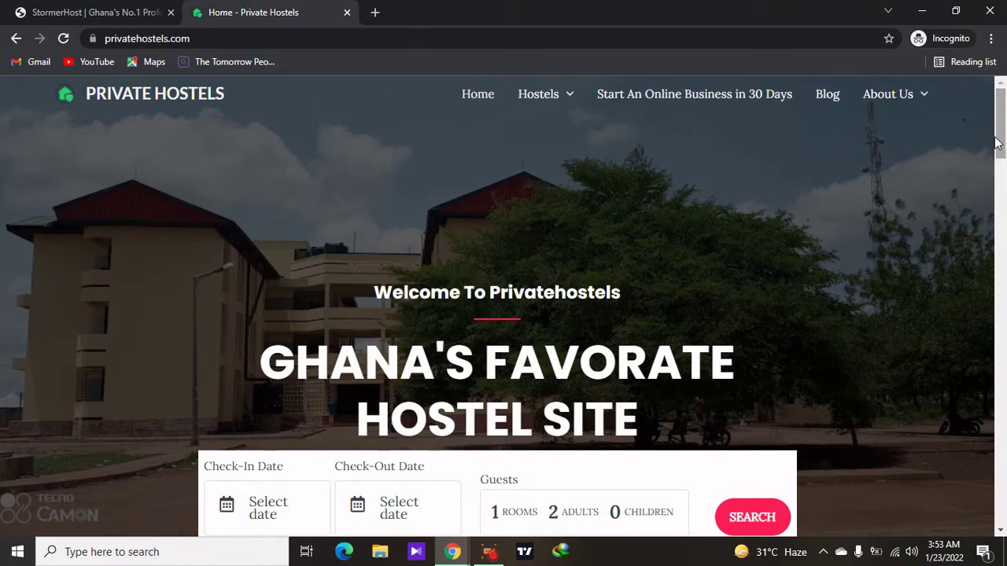
{"action": "left_click", "coordinate": [174, 17]}
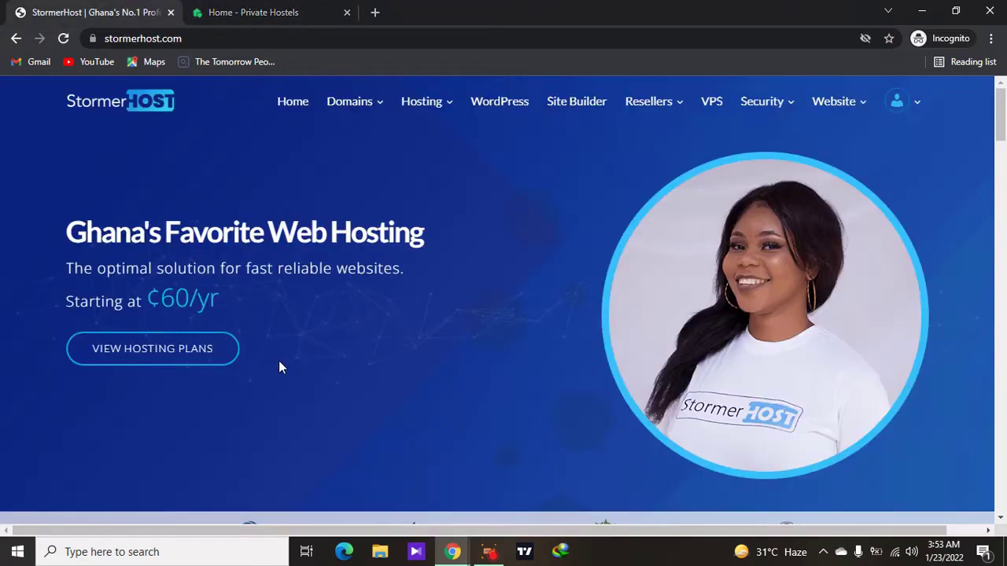
- Open the StormerHost Register page from the user icon's LOGIN/REGISTER dropdown
{"action": "mouse_move", "coordinate": [1001, 118]}
{"action": "left_mouse_down"}
{"action": "mouse_move", "coordinate": [1002, 197]}
{"action": "mouse_move", "coordinate": [1001, 110]}
{"action": "left_mouse_up"}
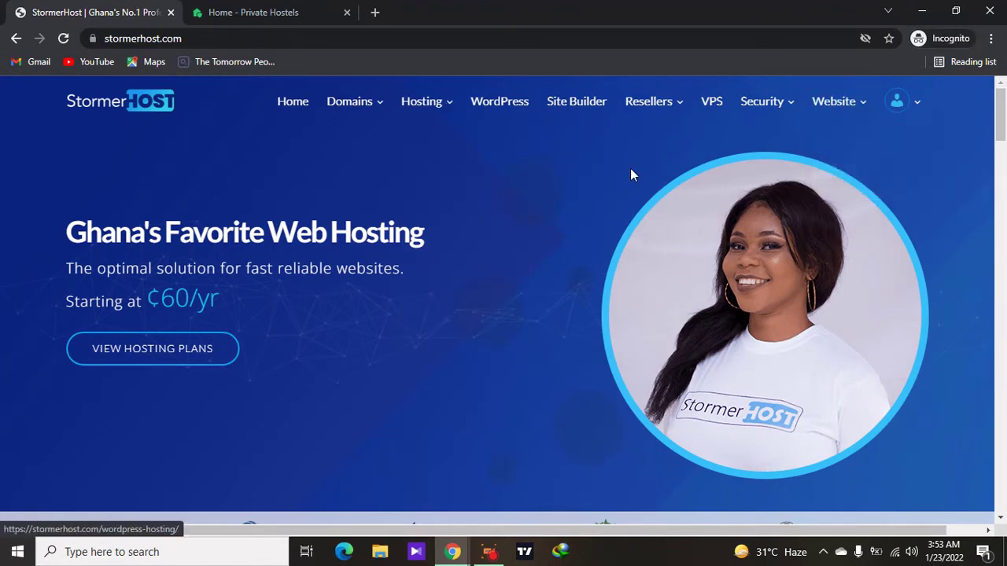
{"action": "mouse_move", "coordinate": [895, 105]}
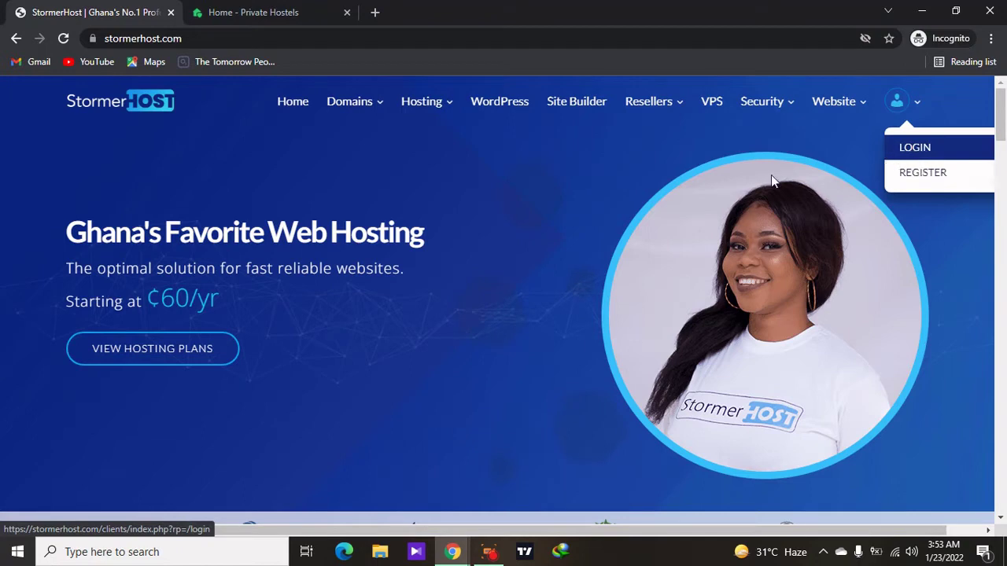
{"action": "left_click", "coordinate": [909, 184]}
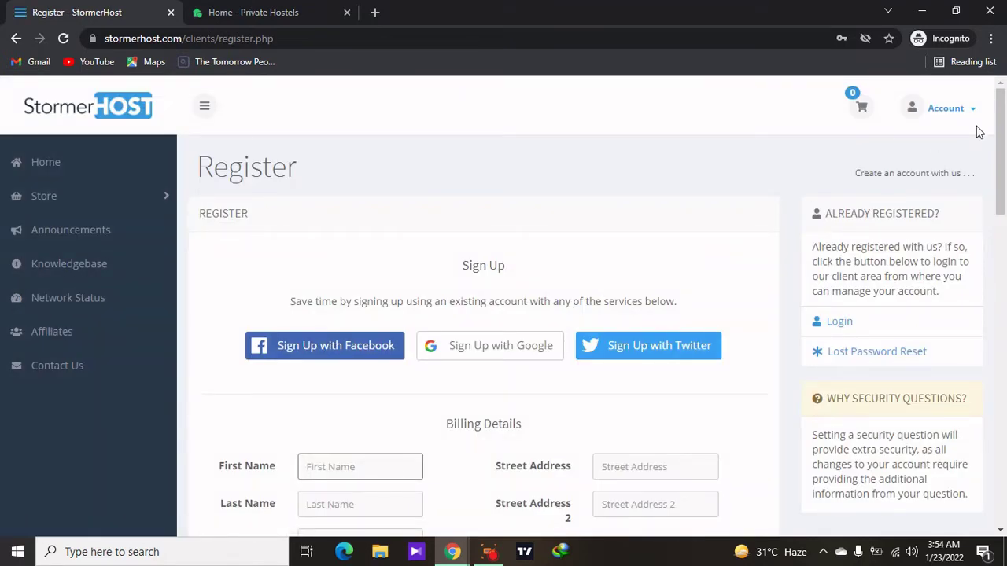
- Scroll down to the empty Billing Details form, with country Ghana and currency GHS
{"action": "left_click_drag", "start_coordinate": [1003, 132], "coordinate": [1005, 206]}
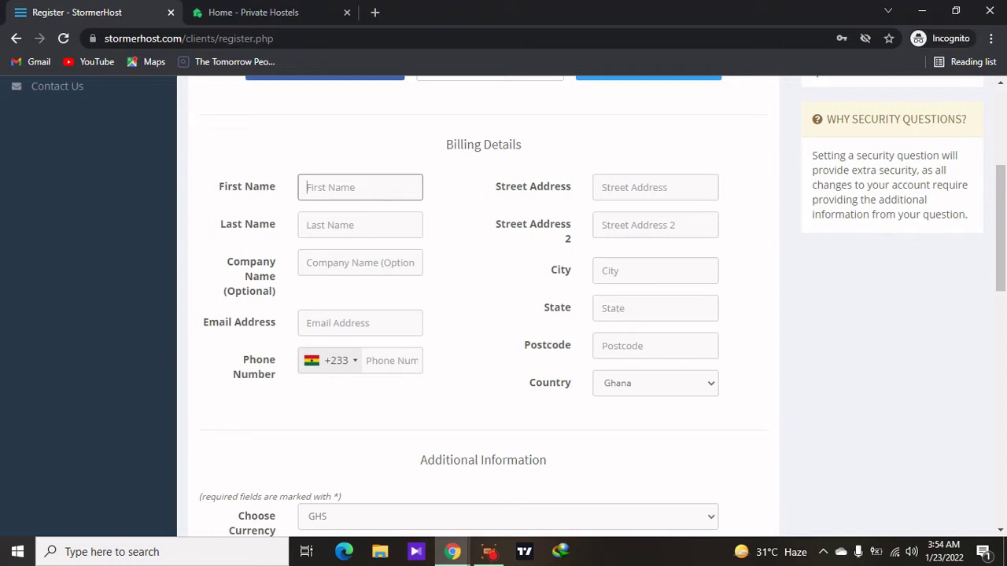
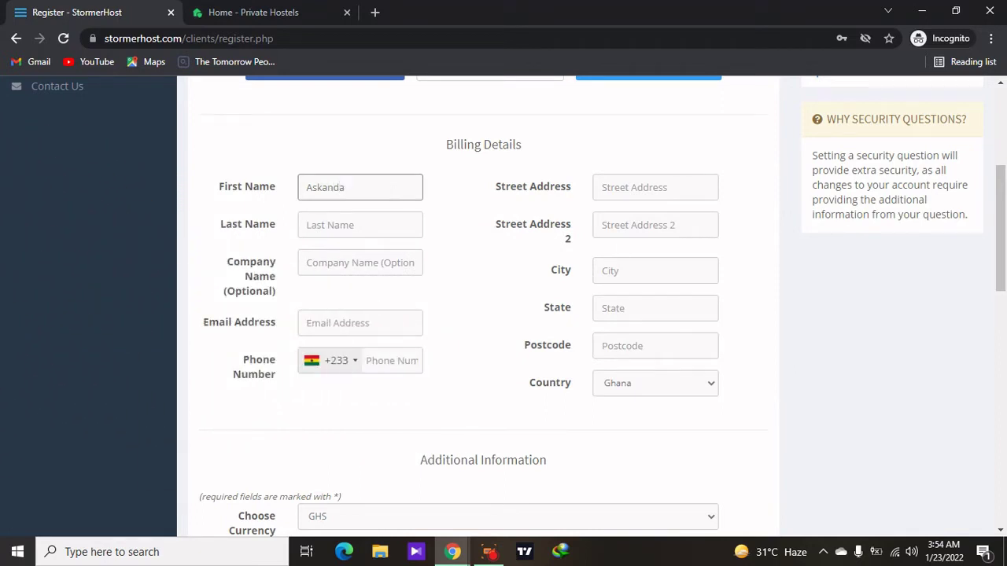
- Enter the registrant's first name in First Name and their surname in Last Name
{"action": "left_click", "coordinate": [360, 225]}
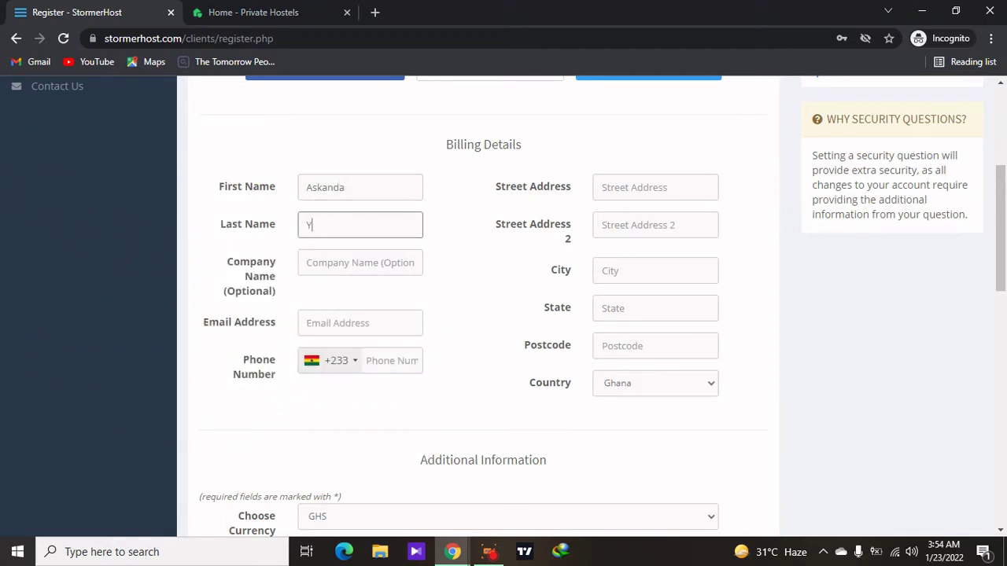
{"action": "left_click", "coordinate": [360, 263]}
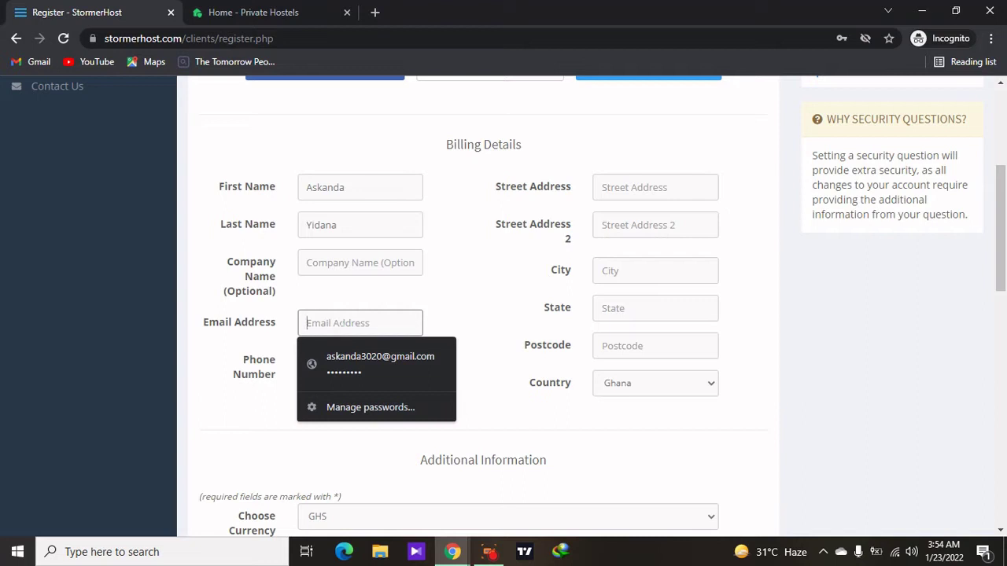
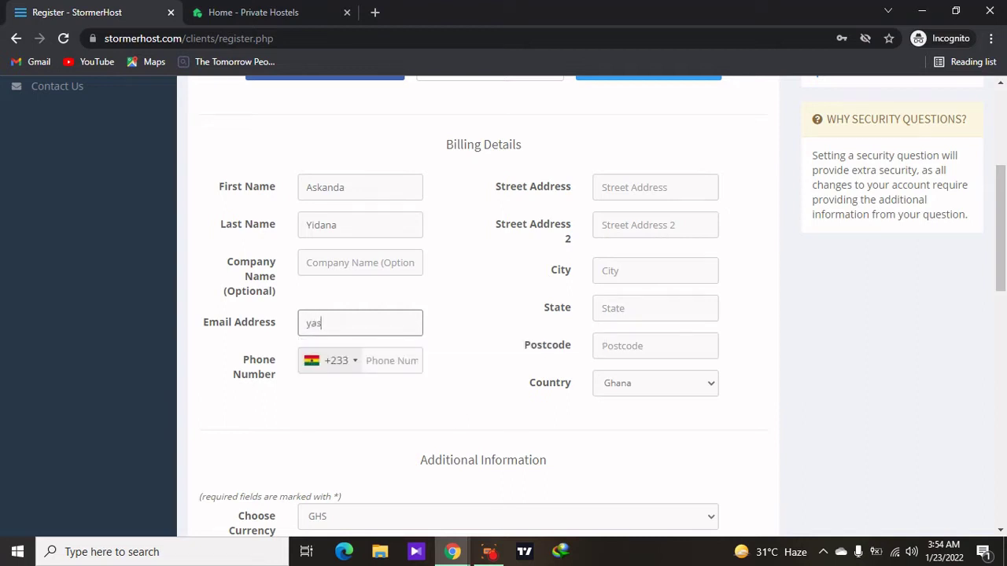
- Fill in the registrant's e-mail address and phone number in the Billing Details form
{"action": "key", "text": "Return"}
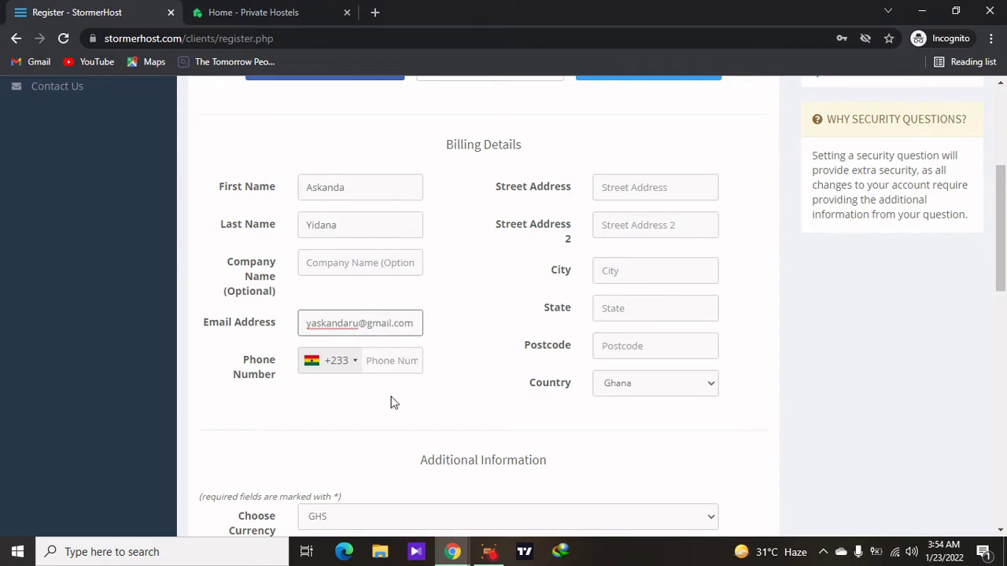
{"action": "key", "text": "Tab"}
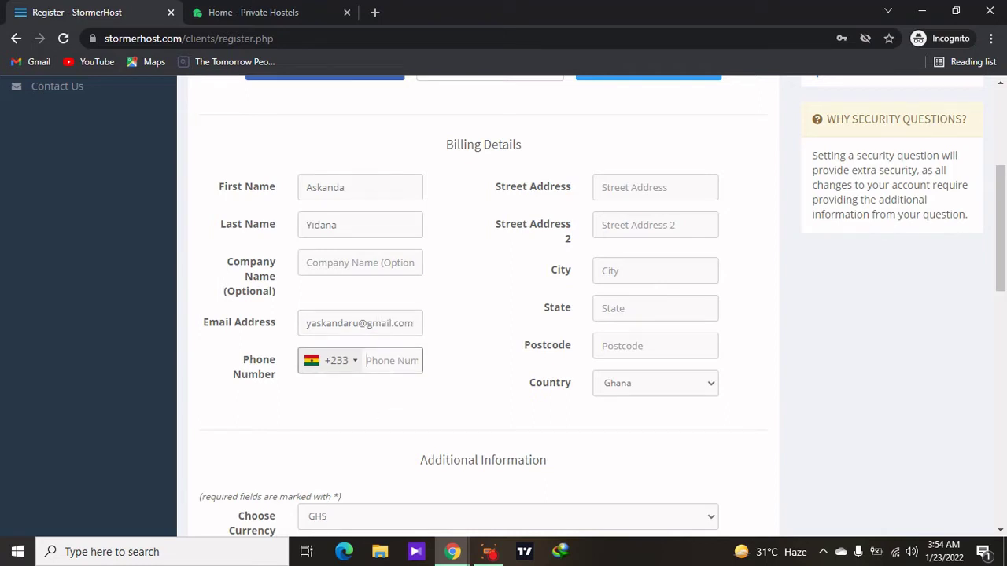
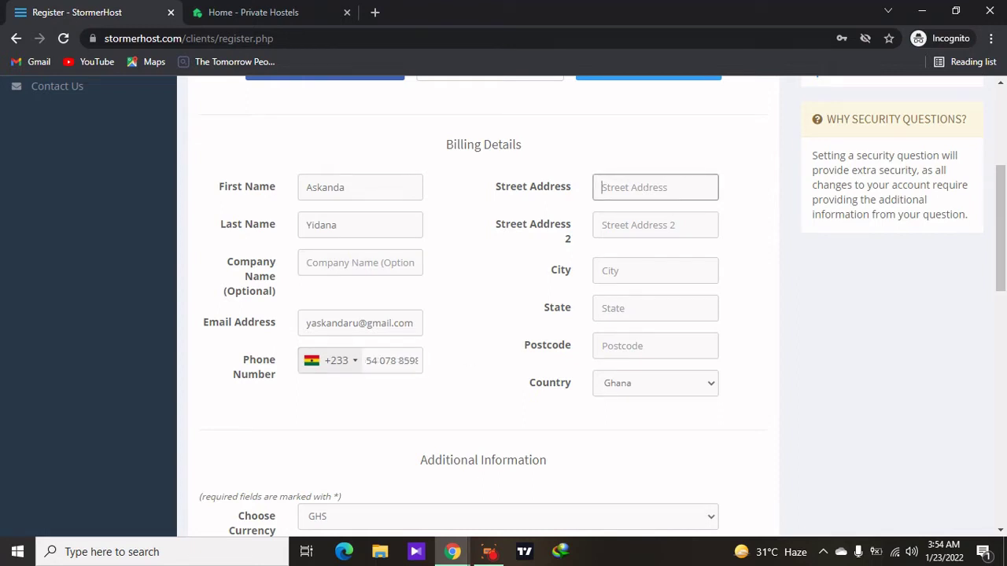
- Enter the street address in the billing details, correcting the first attempt
{"action": "type", "text": "Street"}
{"action": "key", "text": "BackSpace"}
{"action": "key", "text": "BackSpace"}
{"action": "key", "text": "BackSpace"}
{"action": "key", "text": "BackSpace"}
{"action": "key", "text": "BackSpace"}
{"action": "key", "text": "BackSpace"}
{"action": "type", "text": "Choggu Tamale"}
- Fill in the city, the state/region and the postcode fields
{"action": "left_click", "coordinate": [655, 270]}
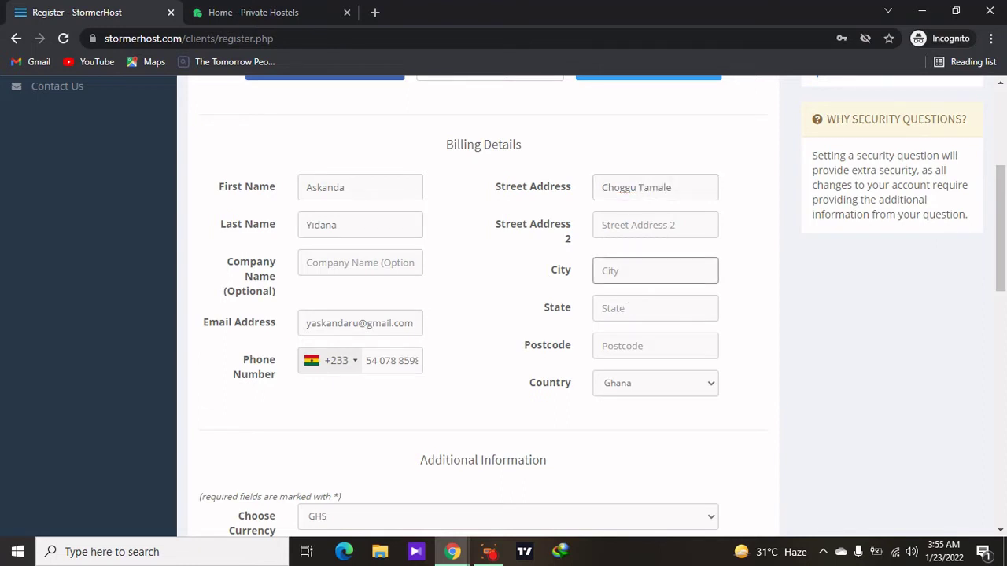
{"action": "type", "text": "Tamale"}
{"action": "left_click", "coordinate": [655, 308]}
{"action": "type", "text": "N"}
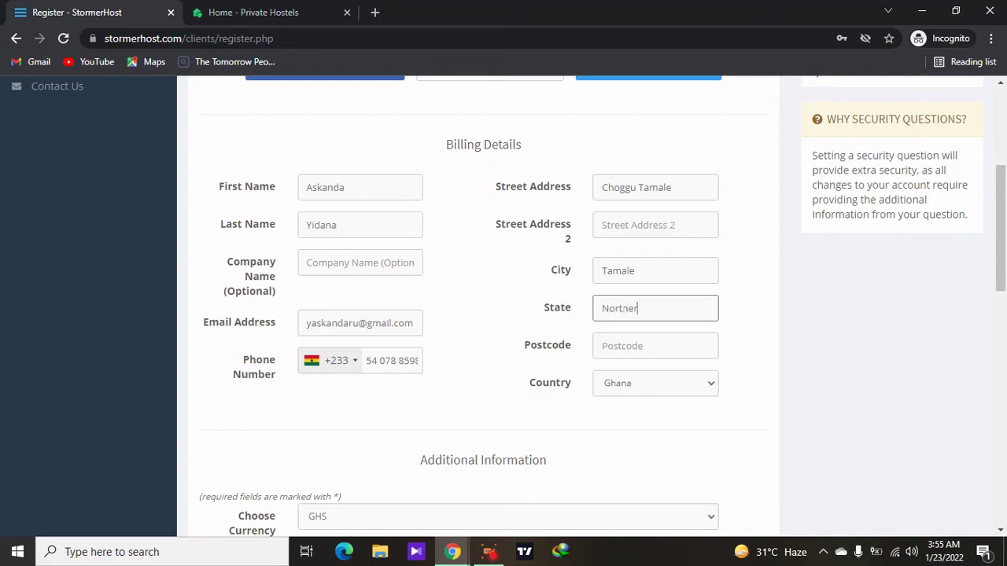
{"action": "type", "text": "orthern Region"}
{"action": "key", "text": "Tab"}
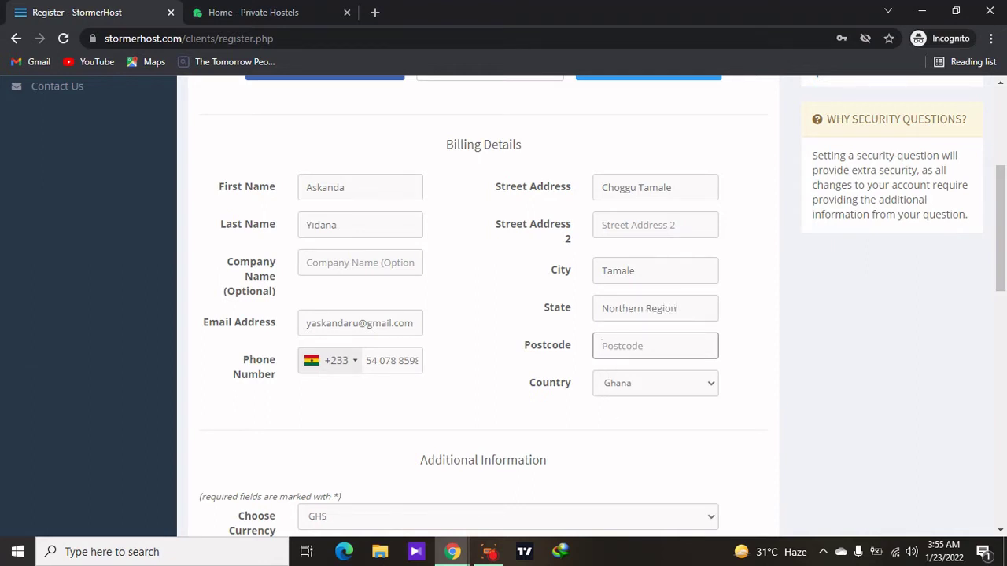
{"action": "type", "text": "00233"}
- Enter the account password under Account Security and start retyping it in Confirm Password
{"action": "left_click_drag", "start_coordinate": [1000, 190], "coordinate": [1004, 374]}
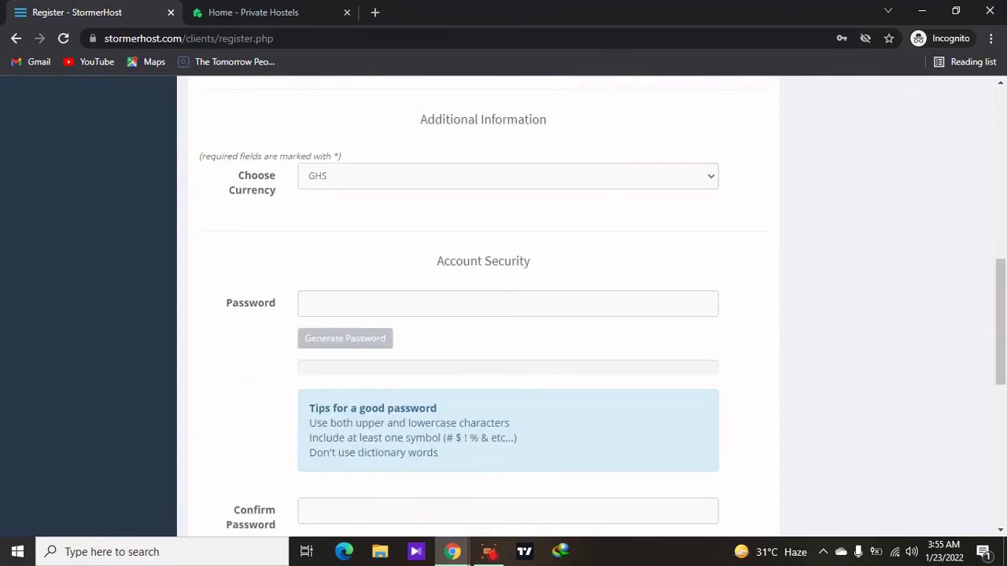
{"action": "left_click", "coordinate": [507, 303]}
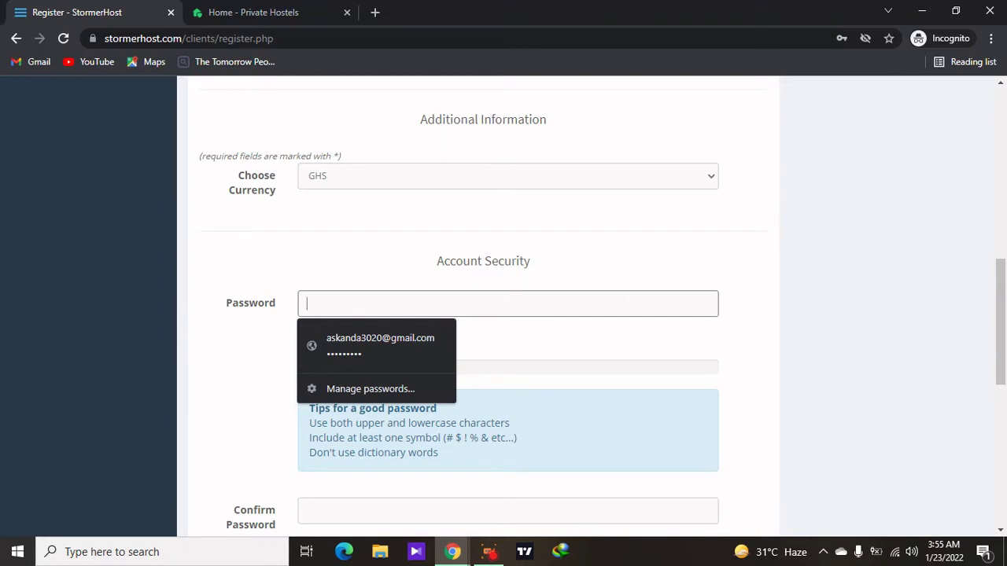
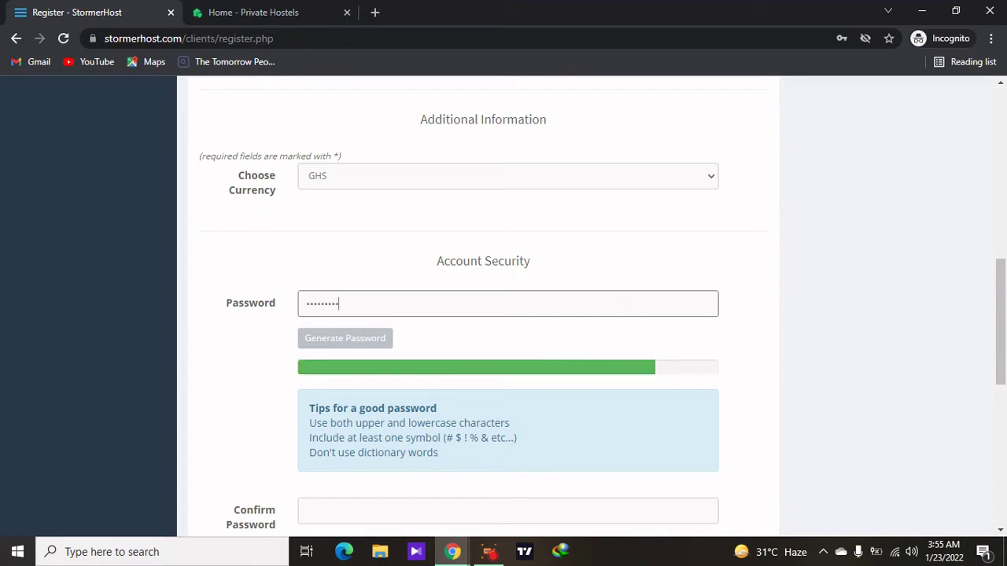
{"action": "left_click_drag", "start_coordinate": [1005, 349], "coordinate": [1006, 428]}
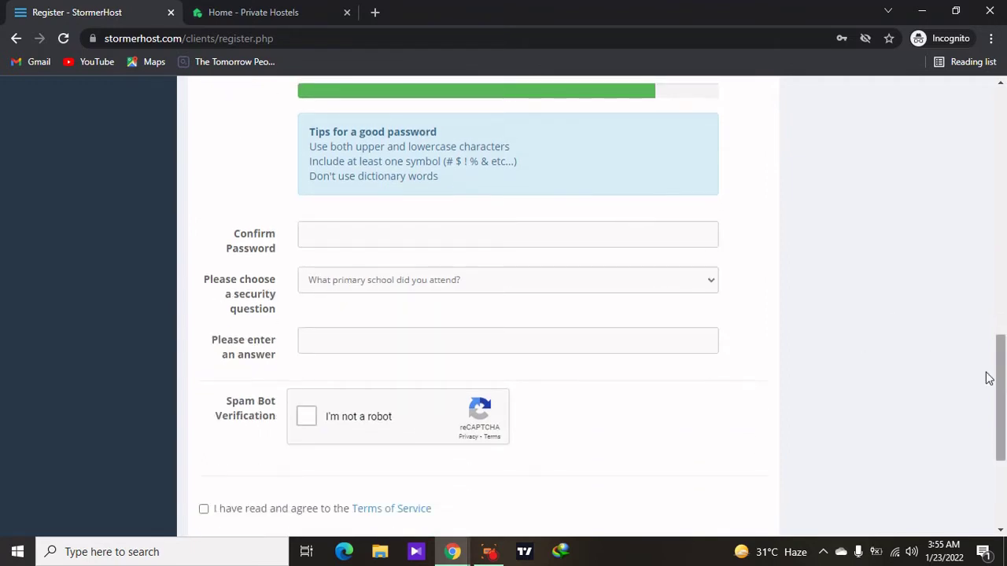
{"action": "left_click", "coordinate": [507, 235]}
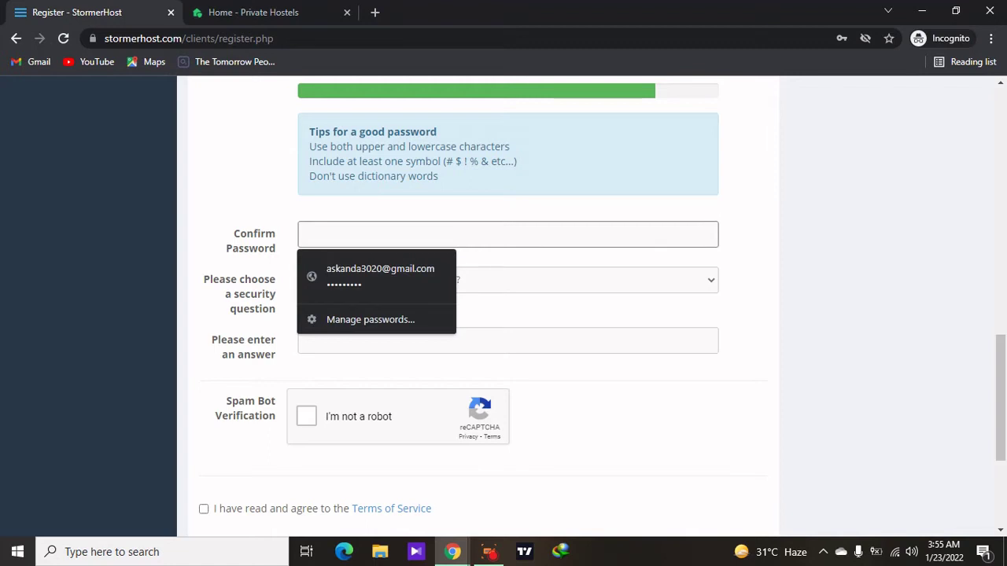
{"action": "type", "text": "••"}
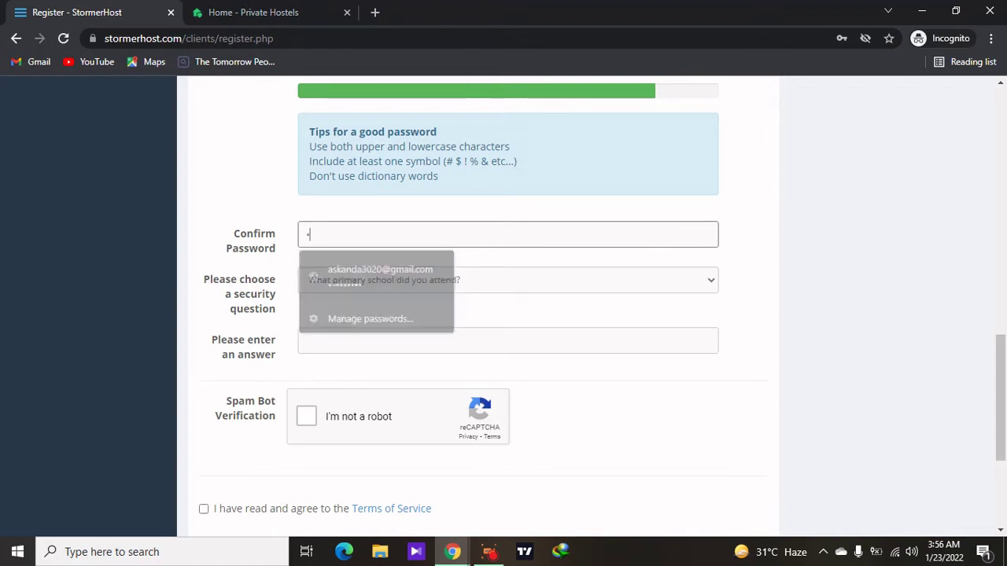
{"action": "type", "text": "•••••"}
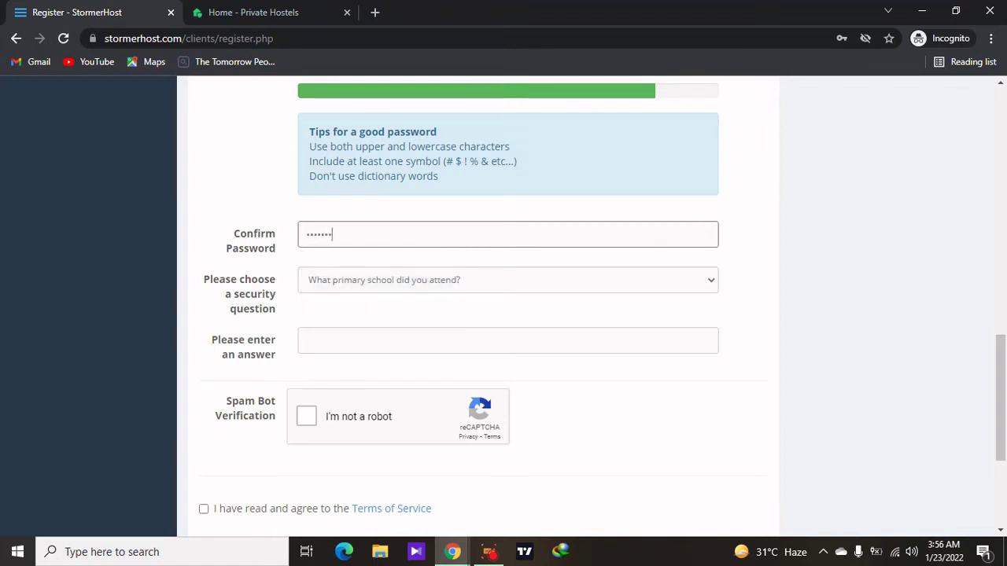
{"action": "type", "text": "••"}
- Pick 'What is the name of your best friend?', answer it, and start the reCAPTCHA check
{"action": "left_click", "coordinate": [542, 289]}
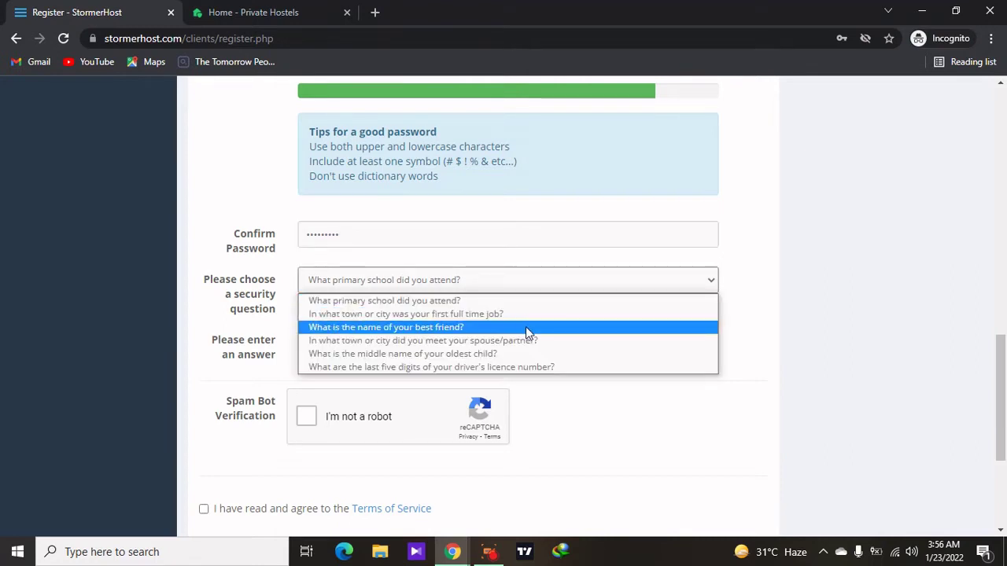
{"action": "left_click", "coordinate": [526, 326]}
{"action": "left_click", "coordinate": [526, 340]}
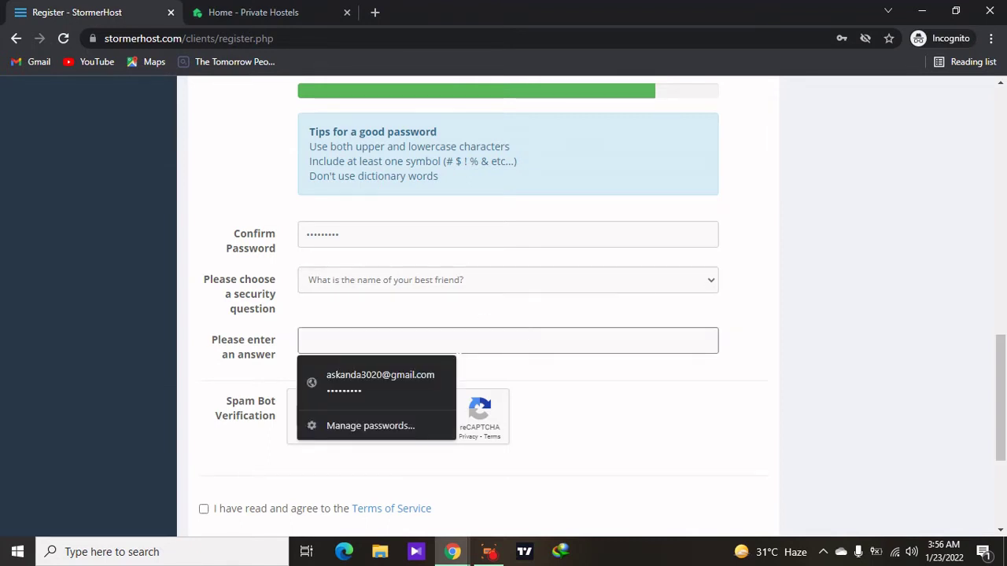
{"action": "type", "text": "a"}
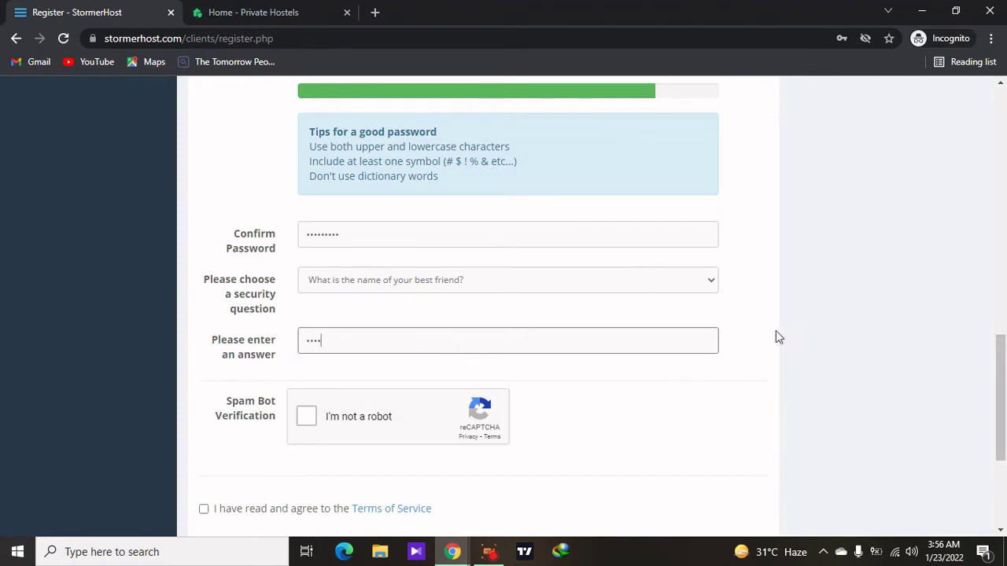
{"action": "left_click", "coordinate": [307, 416]}
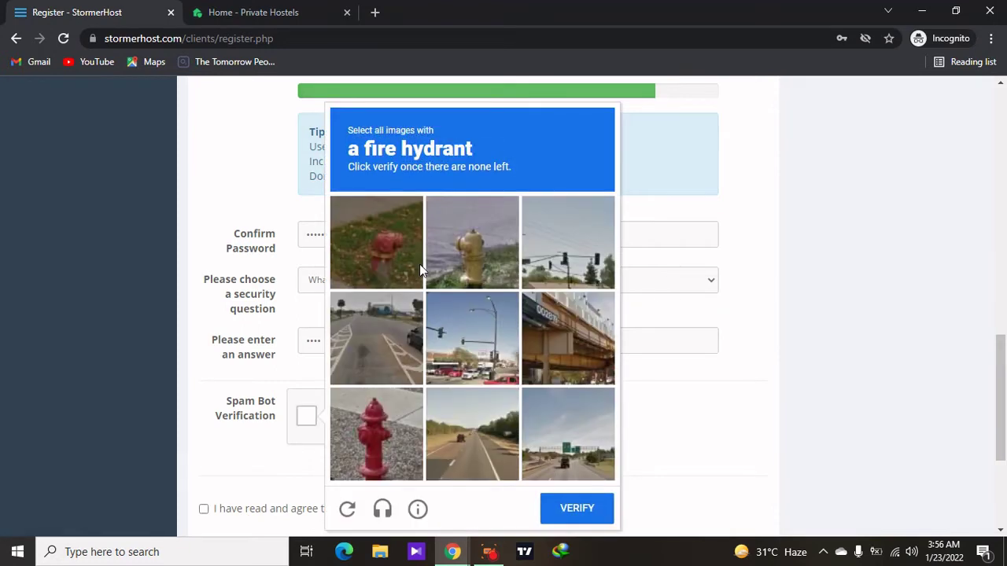
- Select the fire-hydrant tiles over two rounds, accept the Terms of Service, and register
{"action": "left_click", "coordinate": [370, 257]}
{"action": "left_click", "coordinate": [481, 260]}
{"action": "left_click", "coordinate": [397, 441]}
{"action": "left_click", "coordinate": [574, 509]}
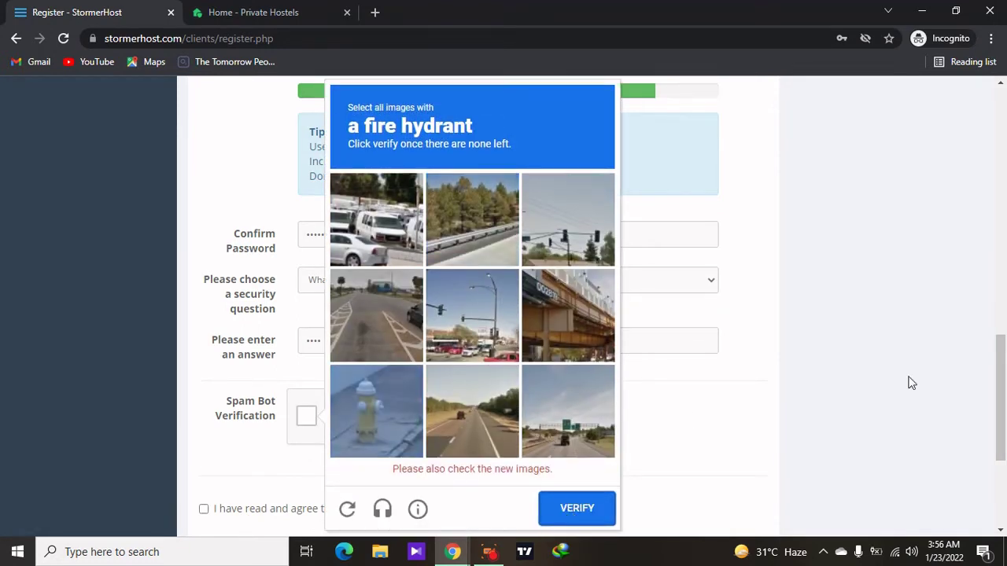
{"action": "scroll", "coordinate": [985, 399], "scroll_direction": "down", "scroll_amount": 2}
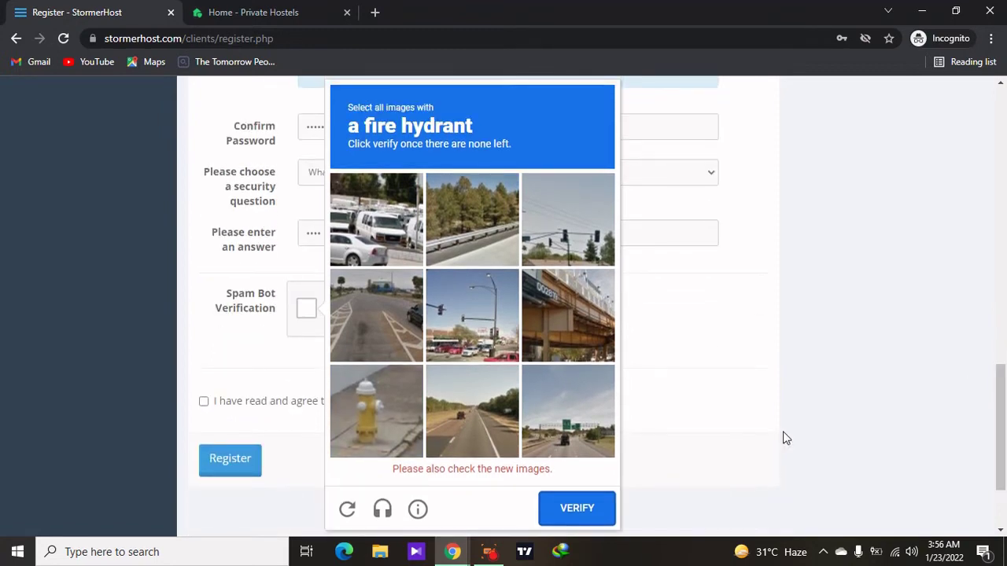
{"action": "left_click", "coordinate": [382, 434]}
{"action": "left_click", "coordinate": [579, 504]}
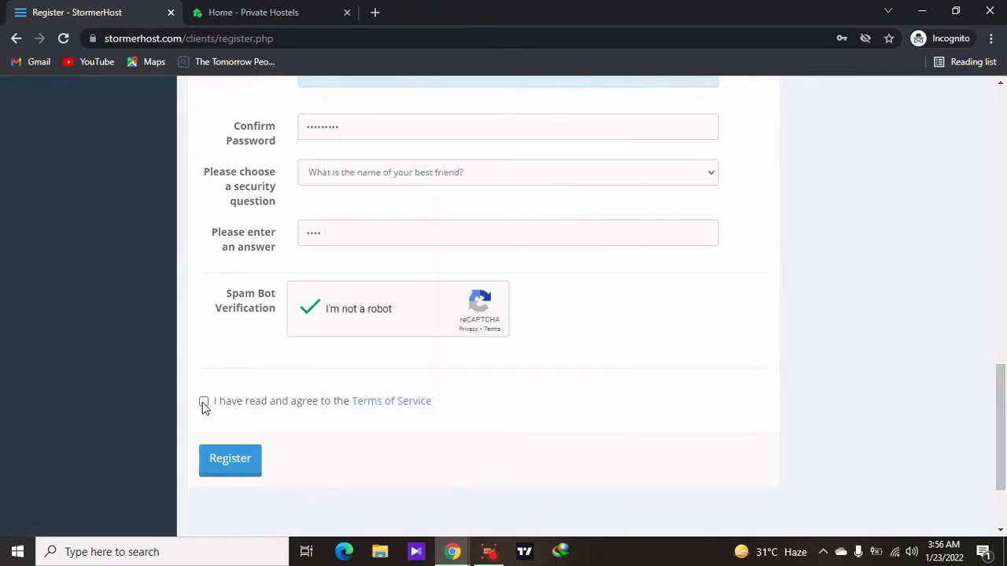
{"action": "left_click", "coordinate": [204, 402]}
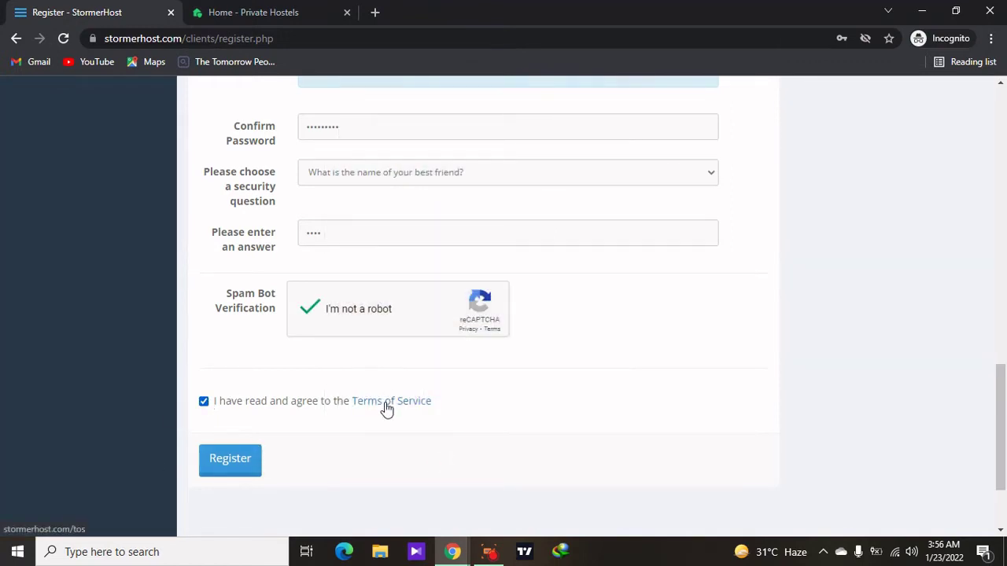
{"action": "left_click", "coordinate": [216, 470]}
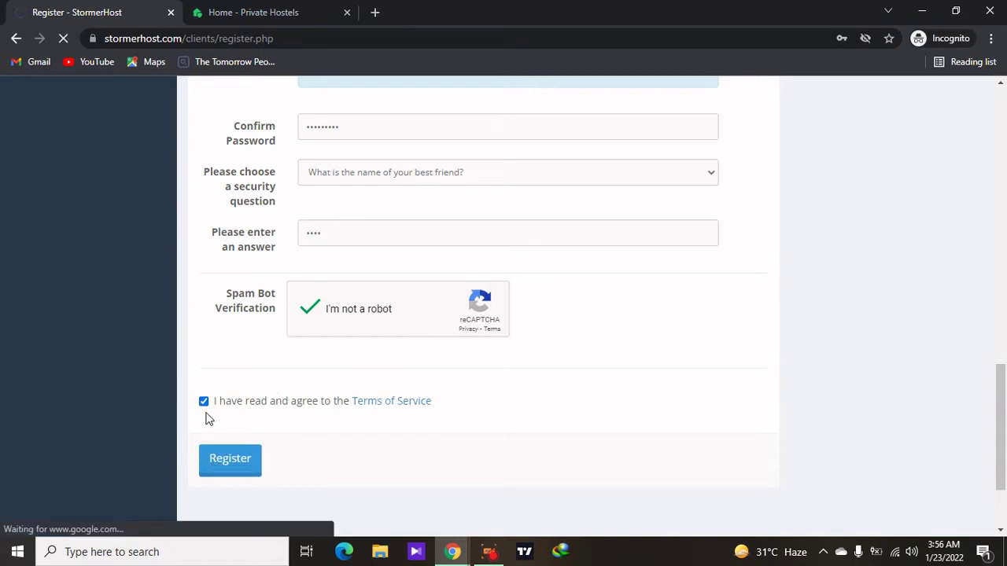
- Submit the registration to reach Email Verification, then open a new blank tab
{"action": "left_click", "coordinate": [231, 475]}
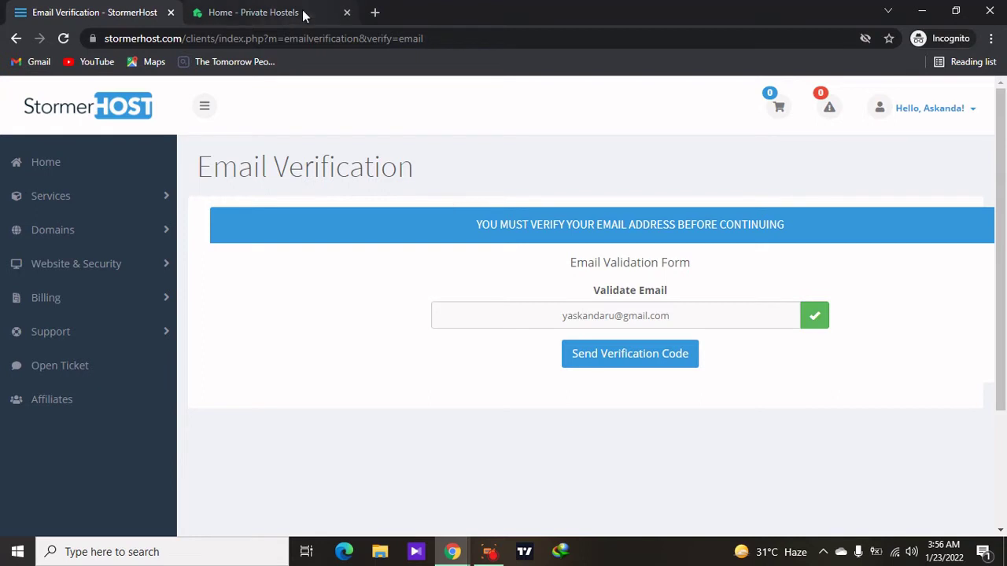
{"action": "left_click", "coordinate": [374, 12]}
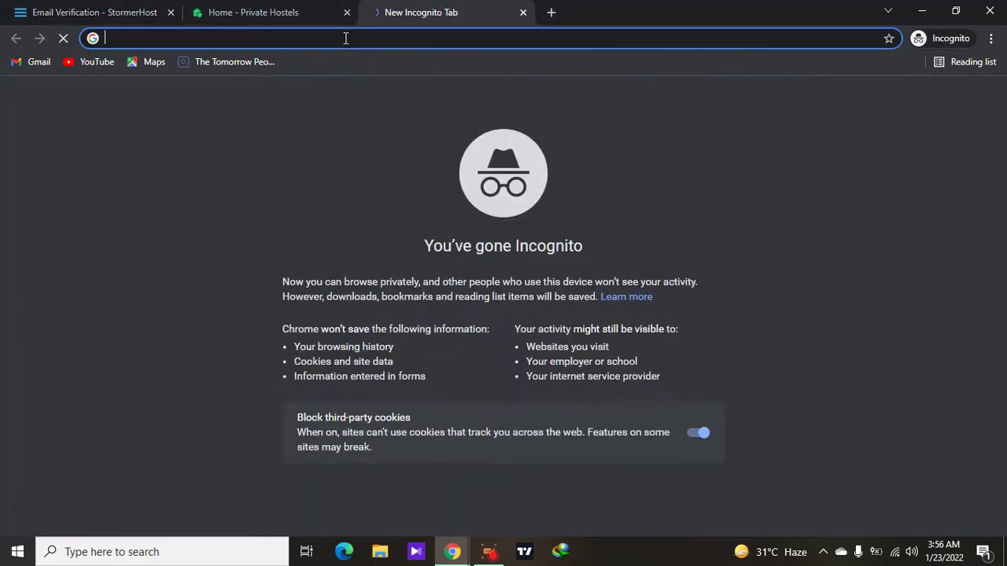
- Sign in to Gmail with the Google account e-mail and password
{"action": "left_click", "coordinate": [41, 62]}
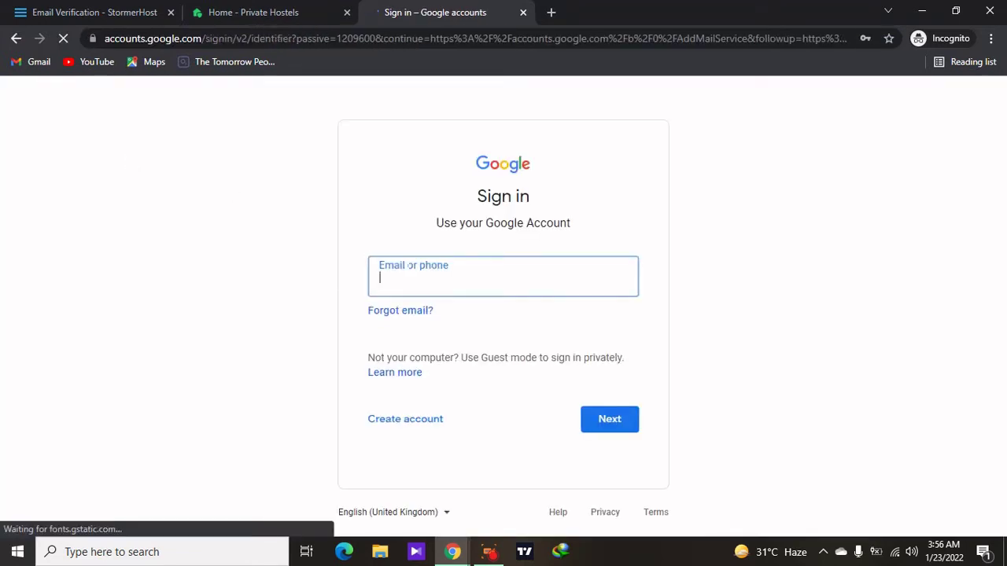
{"action": "left_click", "coordinate": [408, 266]}
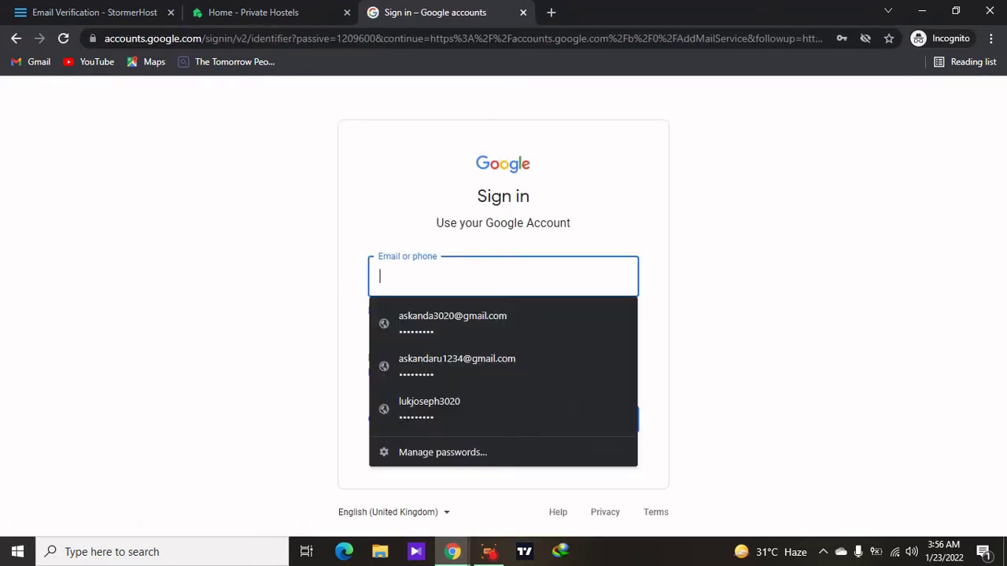
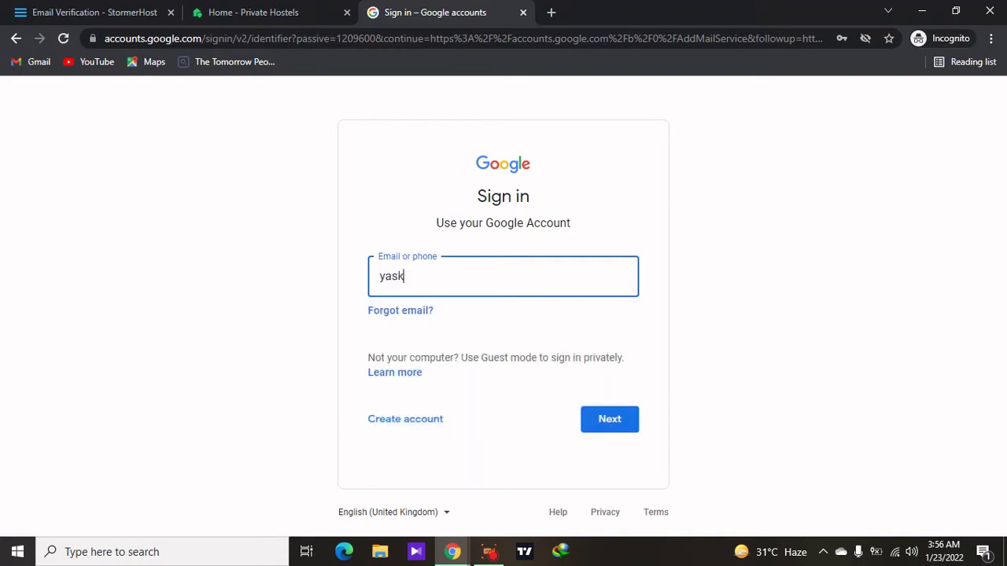
{"action": "key", "text": "Return"}
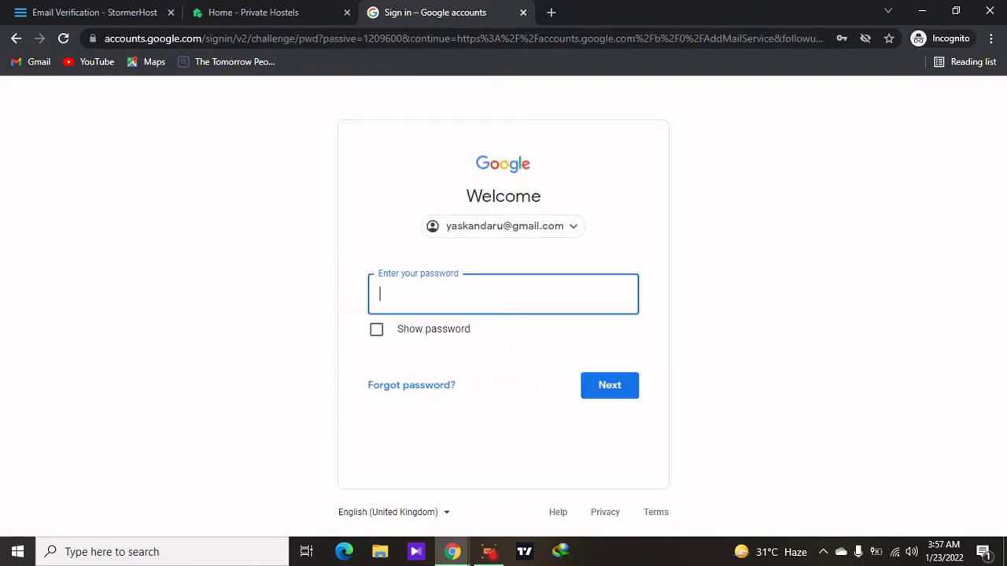
{"action": "type", "text": "•••••••••"}
{"action": "key", "text": "Return"}
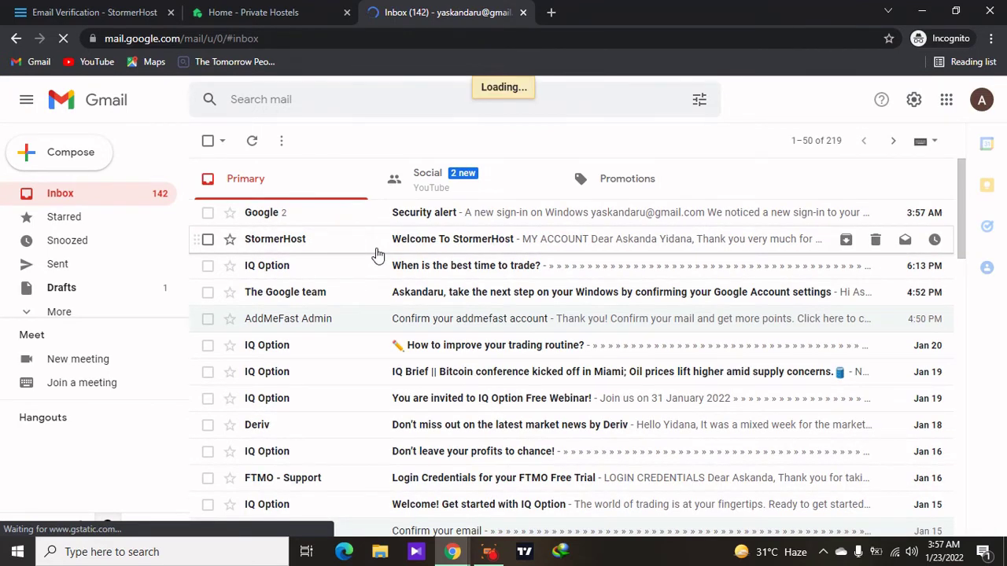
- Open the 'Welcome To StormerHost' email and follow its clientarea.php login link
{"action": "left_click", "coordinate": [377, 249]}
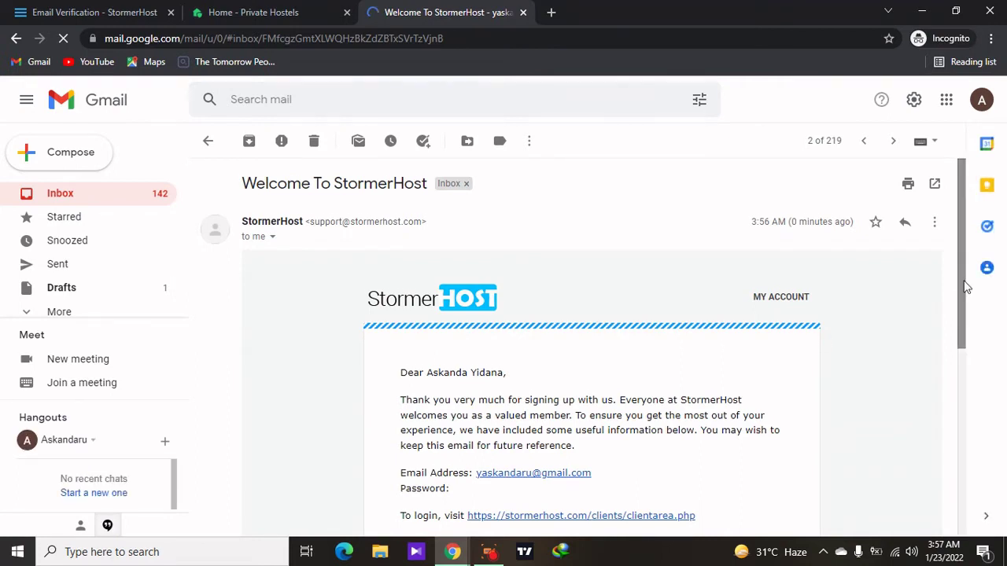
{"action": "scroll", "coordinate": [972, 299], "scroll_direction": "down", "scroll_amount": 1}
{"action": "scroll", "coordinate": [973, 324], "scroll_direction": "down", "scroll_amount": 1}
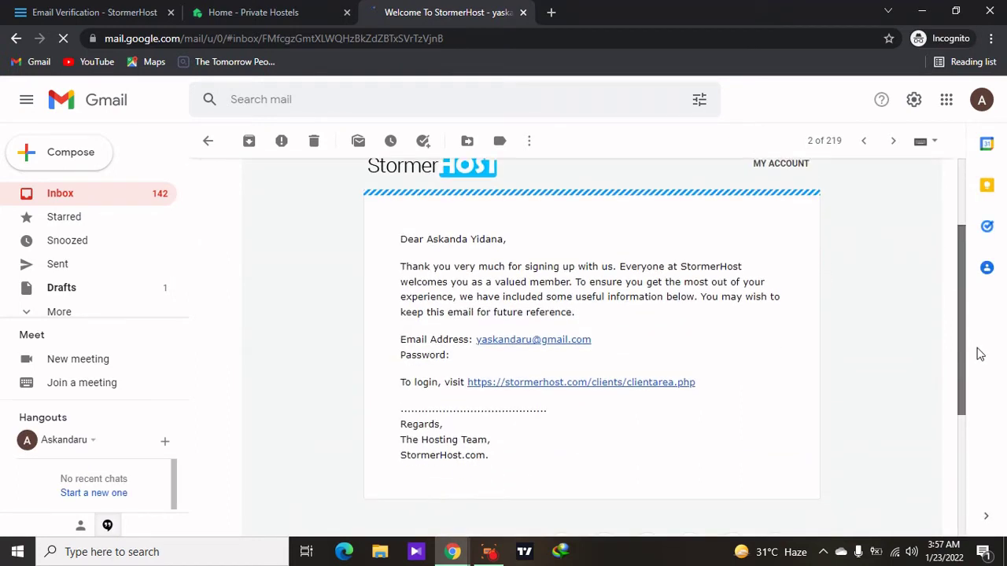
{"action": "left_click", "coordinate": [644, 384]}
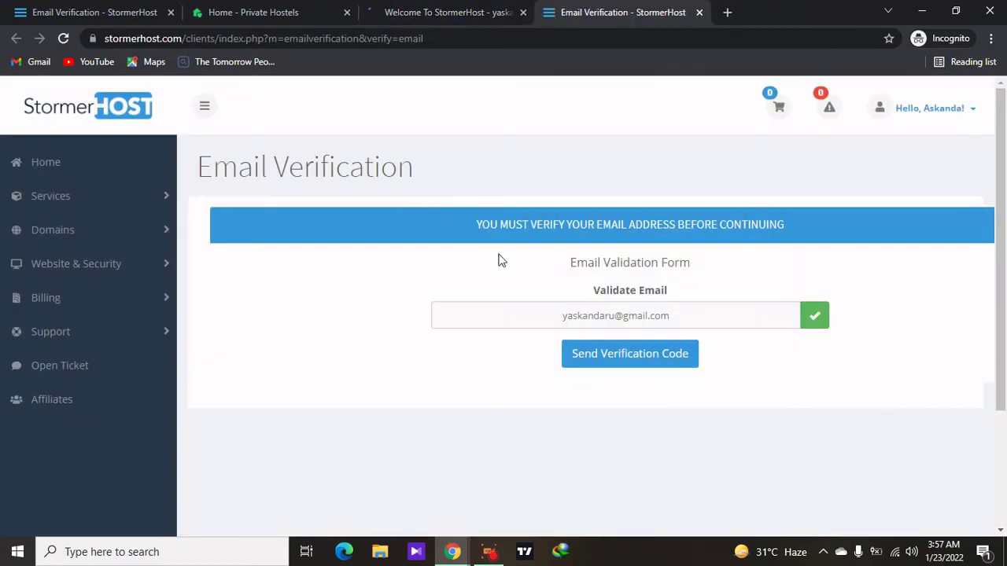
- Send the e-mail verification code, select the code field, and go back to Gmail
{"action": "left_click", "coordinate": [617, 362]}
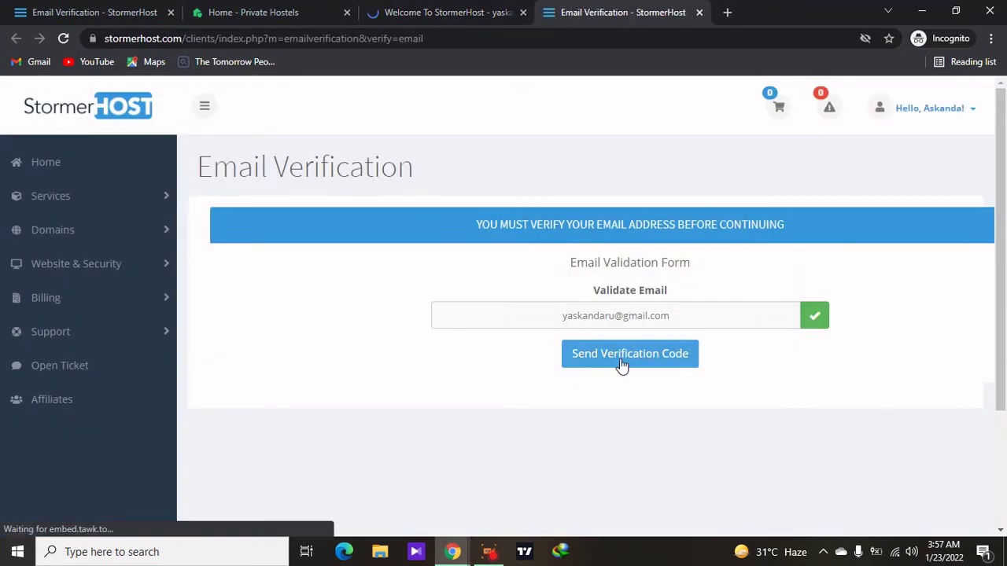
{"action": "left_click", "coordinate": [608, 365]}
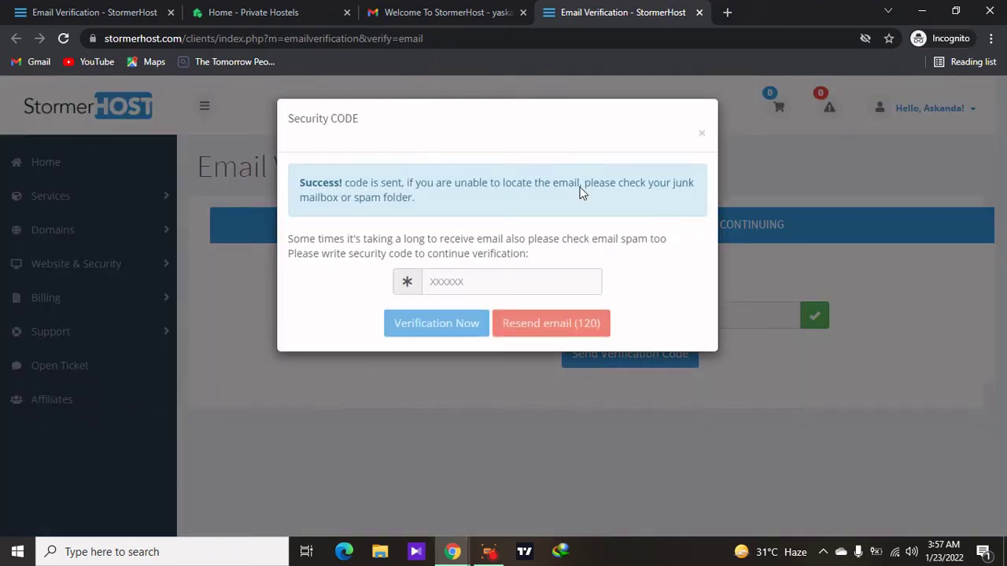
{"action": "left_click", "coordinate": [503, 281]}
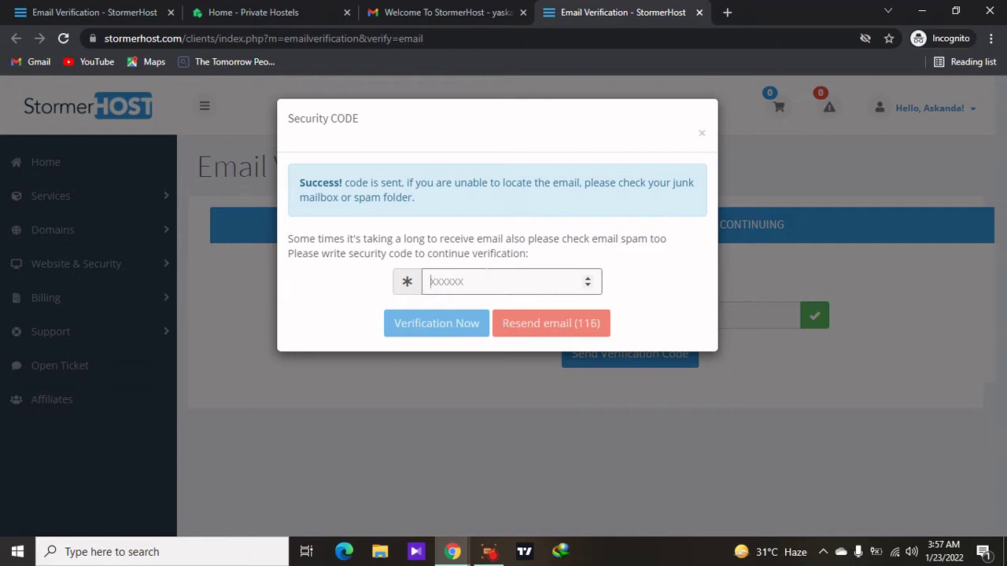
{"action": "left_click", "coordinate": [463, 9]}
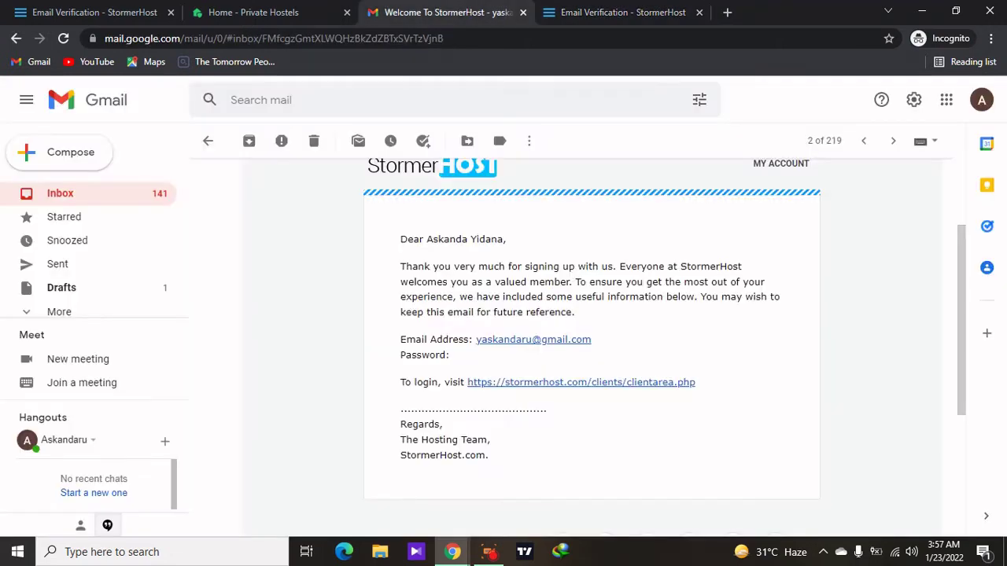
- Copy the pin from the new Email Address Verification message and return to StormerHost
{"action": "left_click", "coordinate": [140, 199]}
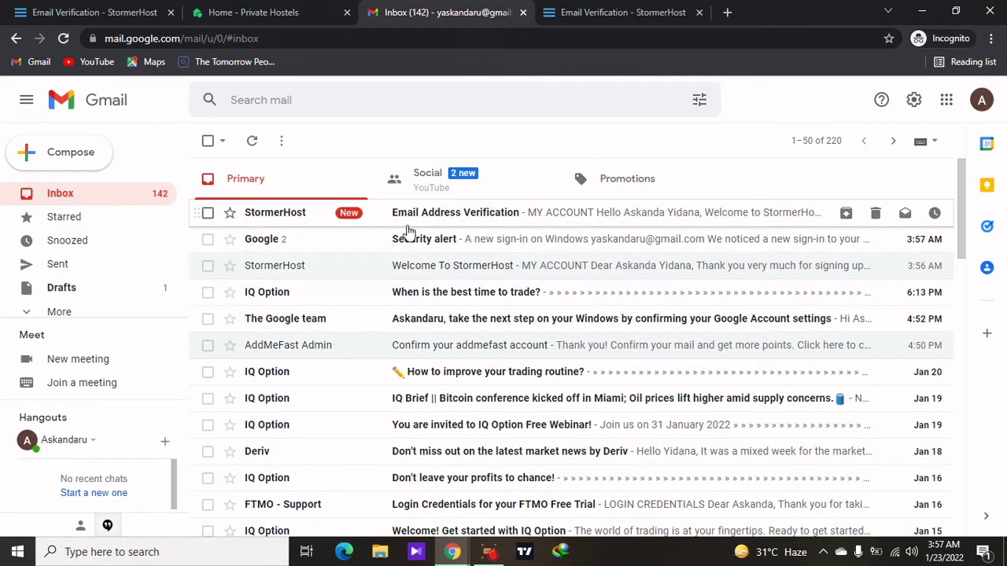
{"action": "left_click", "coordinate": [408, 225]}
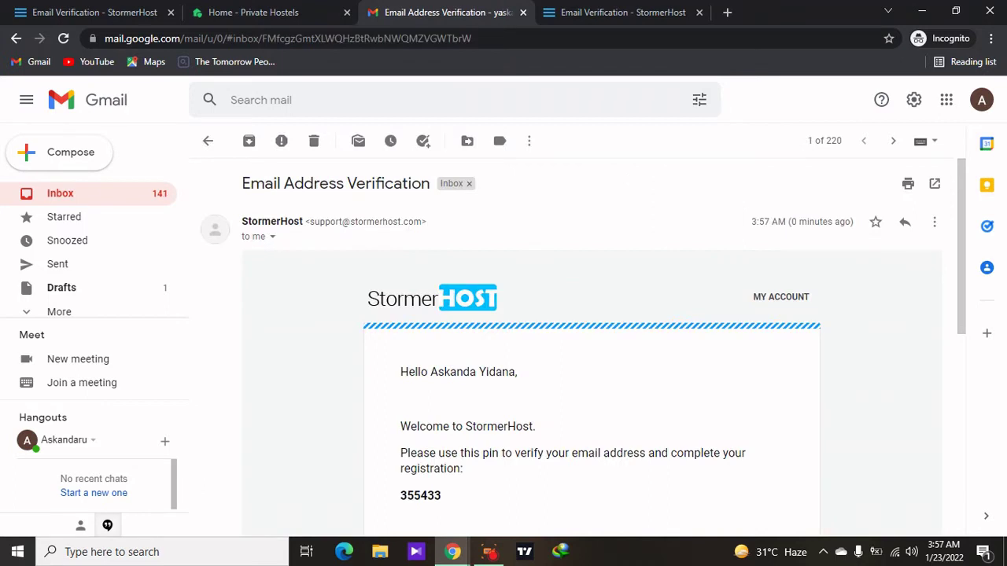
{"action": "left_click_drag", "start_coordinate": [395, 496], "coordinate": [464, 497]}
{"action": "right_click", "coordinate": [425, 508]}
{"action": "left_click", "coordinate": [400, 497]}
{"action": "right_click", "coordinate": [430, 504]}
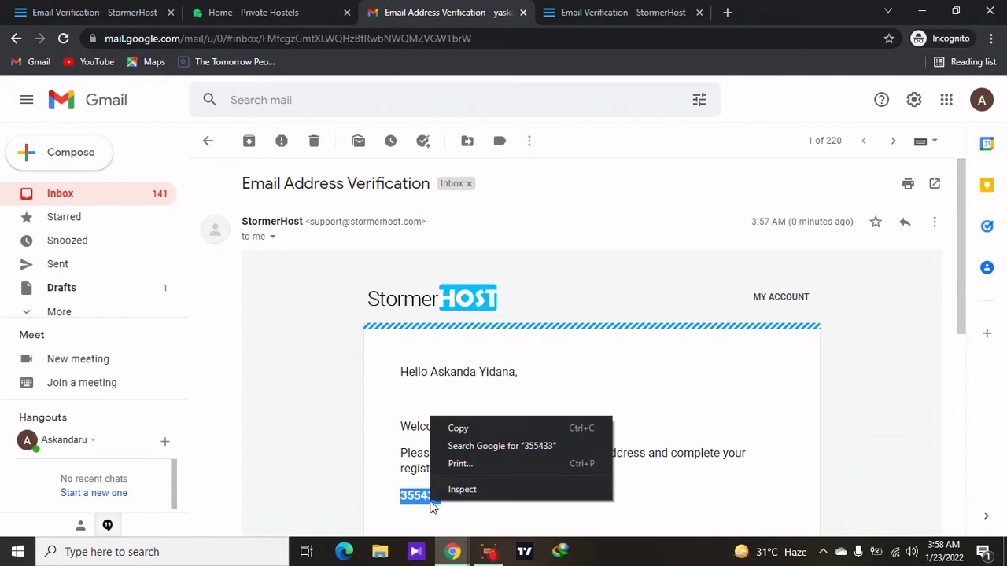
{"action": "left_click", "coordinate": [457, 432]}
{"action": "left_click", "coordinate": [573, 12]}
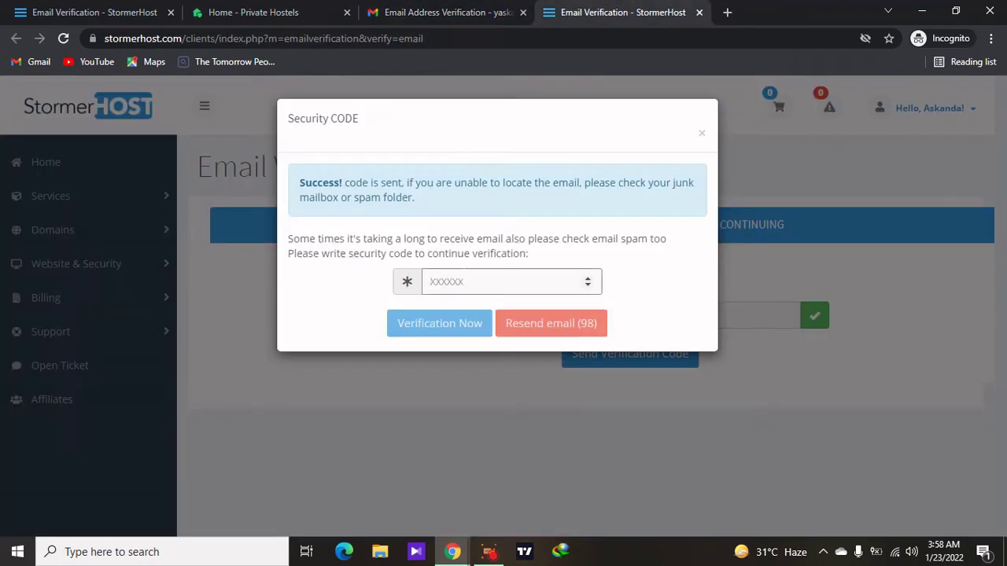
- Paste the pin, click Verification Now, then open Services > My Services
{"action": "right_click", "coordinate": [462, 282]}
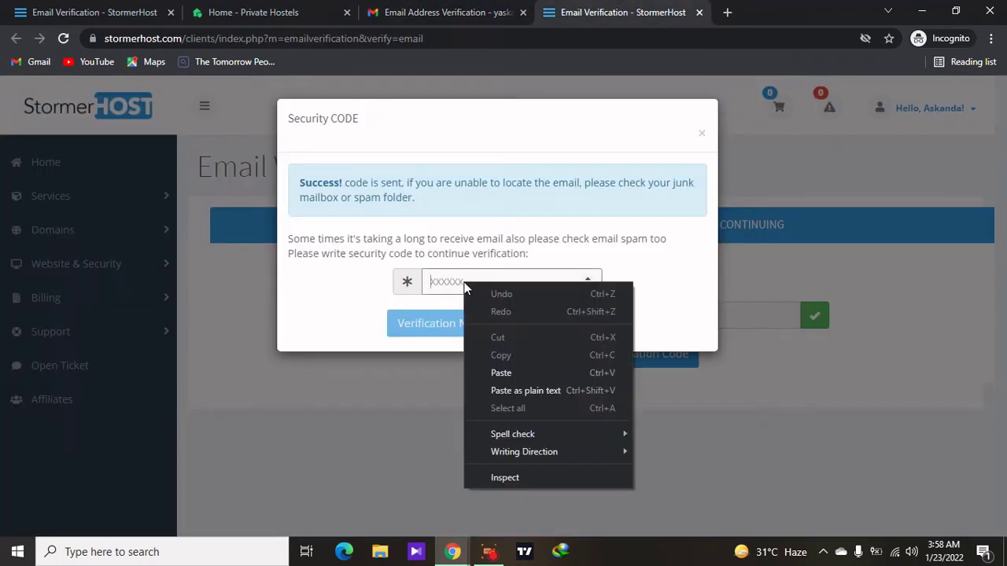
{"action": "left_click", "coordinate": [508, 375]}
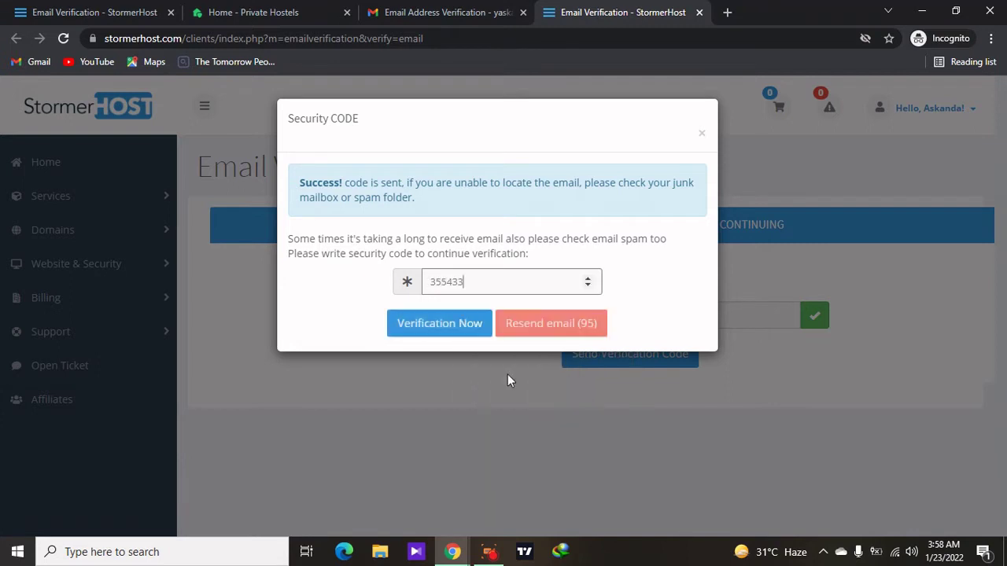
{"action": "left_click", "coordinate": [456, 327]}
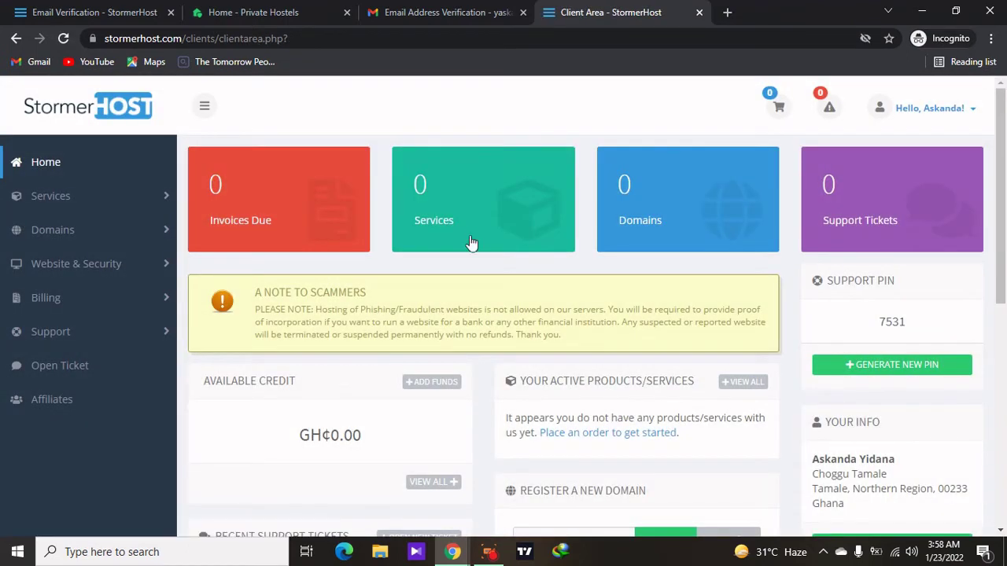
{"action": "left_click", "coordinate": [149, 205]}
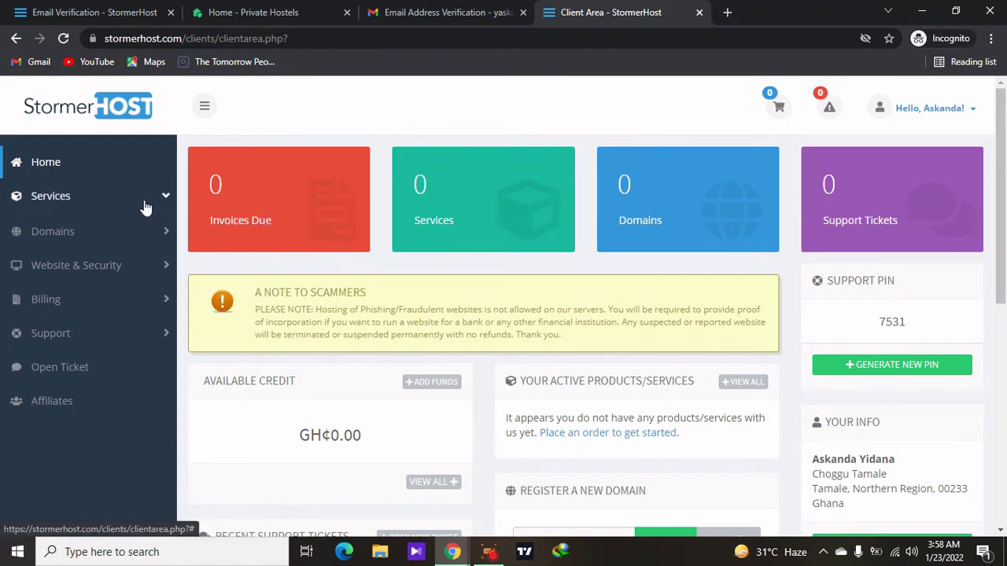
{"action": "left_click", "coordinate": [57, 226]}
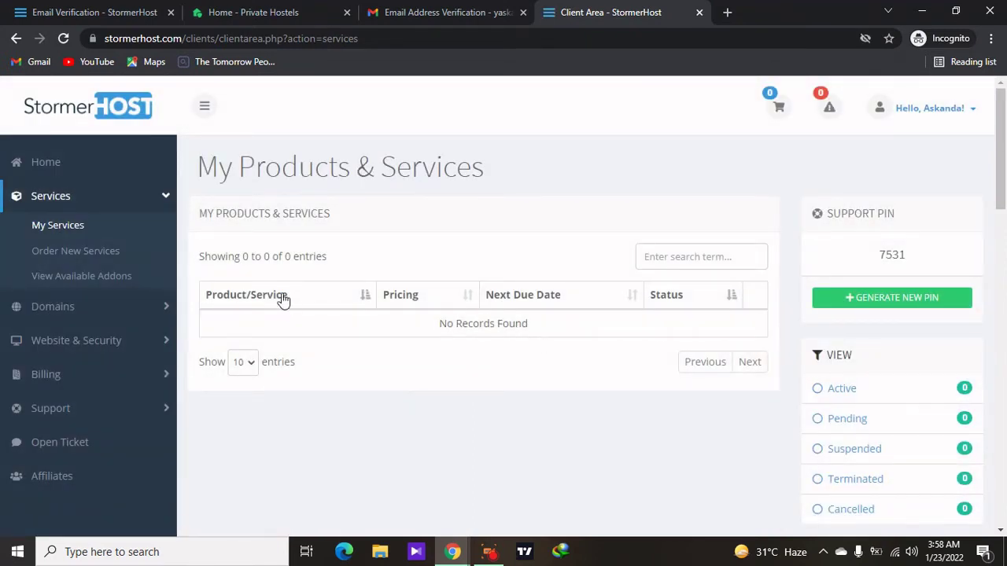
- Browse the Linux Shared Hosting plans (GH¢60.00–GH¢520.00 yearly) and order the Basic plan at GH¢150.00 annually
{"action": "left_click", "coordinate": [81, 258]}
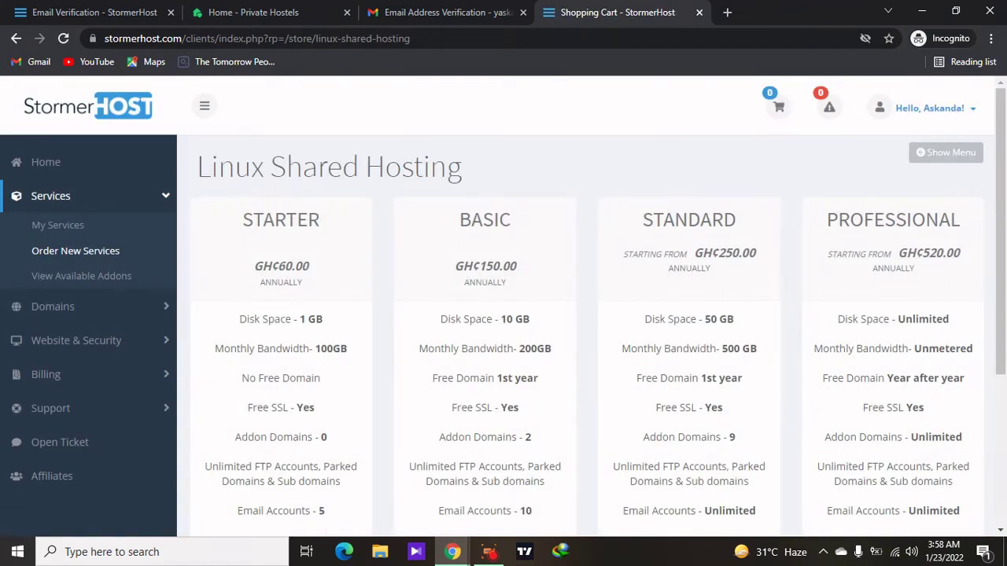
{"action": "left_click_drag", "start_coordinate": [1002, 170], "coordinate": [1005, 222]}
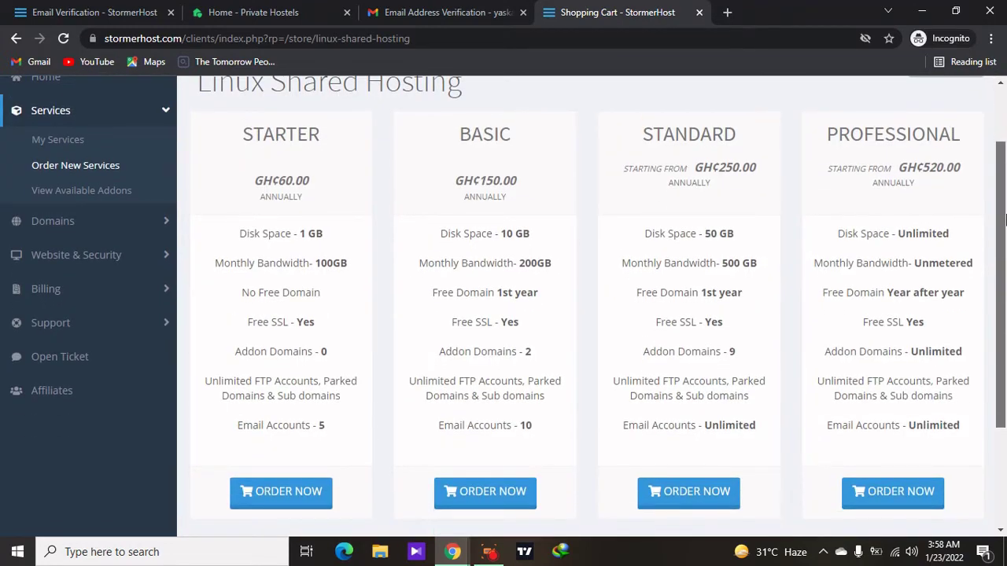
{"action": "left_click_drag", "start_coordinate": [1004, 220], "coordinate": [1005, 224]}
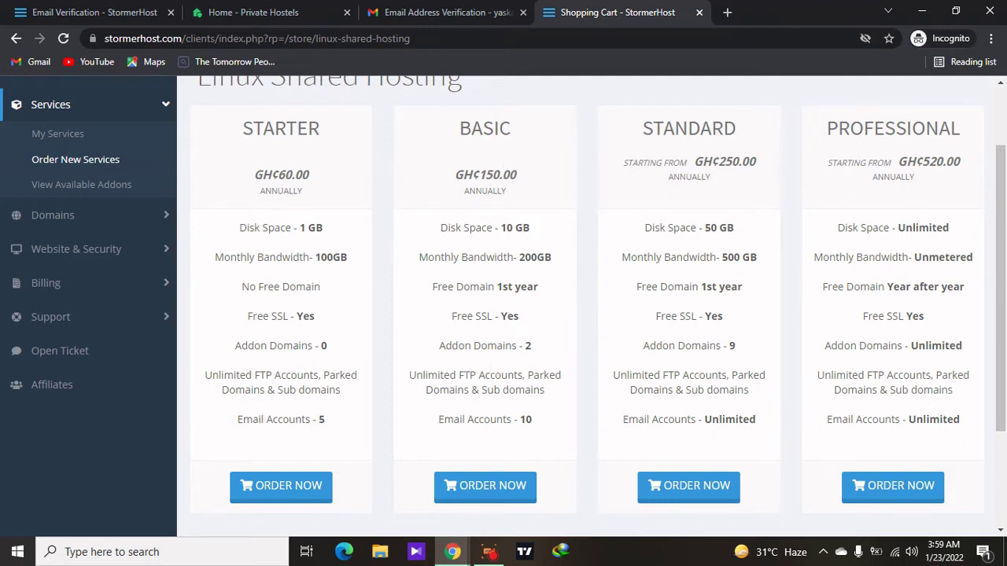
{"action": "left_click", "coordinate": [475, 495]}
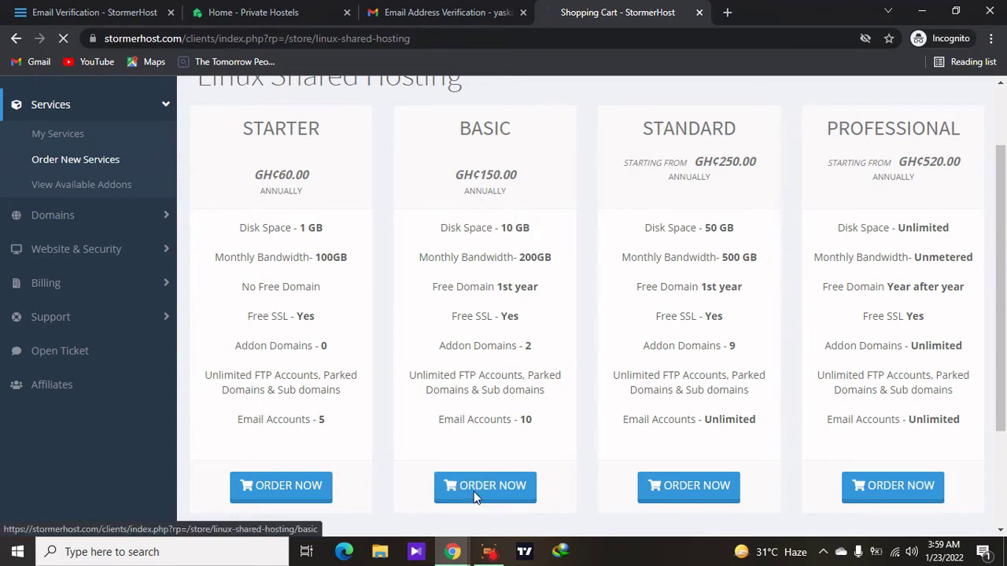
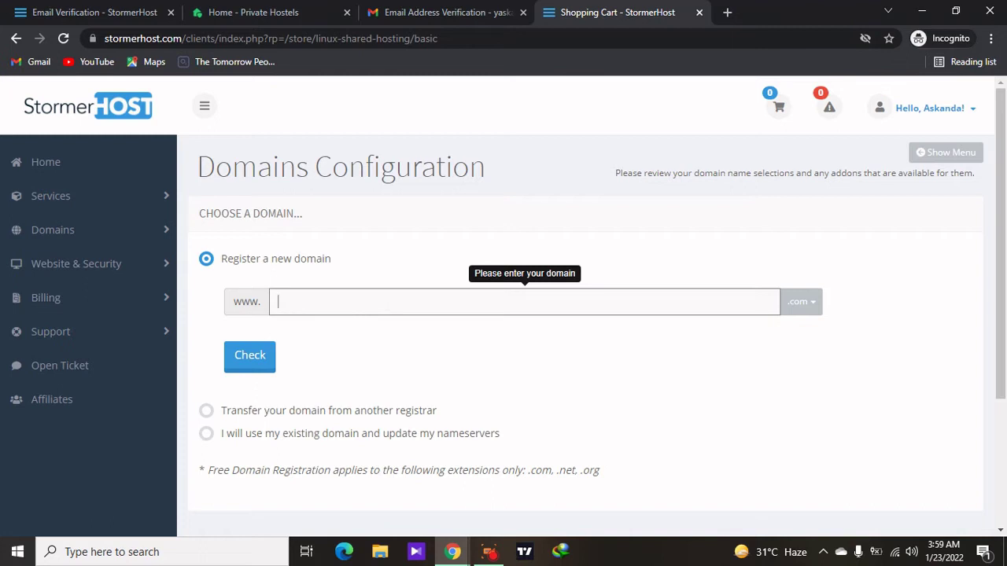
- Check whether the domain wholesalegh.com is available to register
{"action": "type", "text": "wholesalegh"}
{"action": "left_click", "coordinate": [252, 359]}
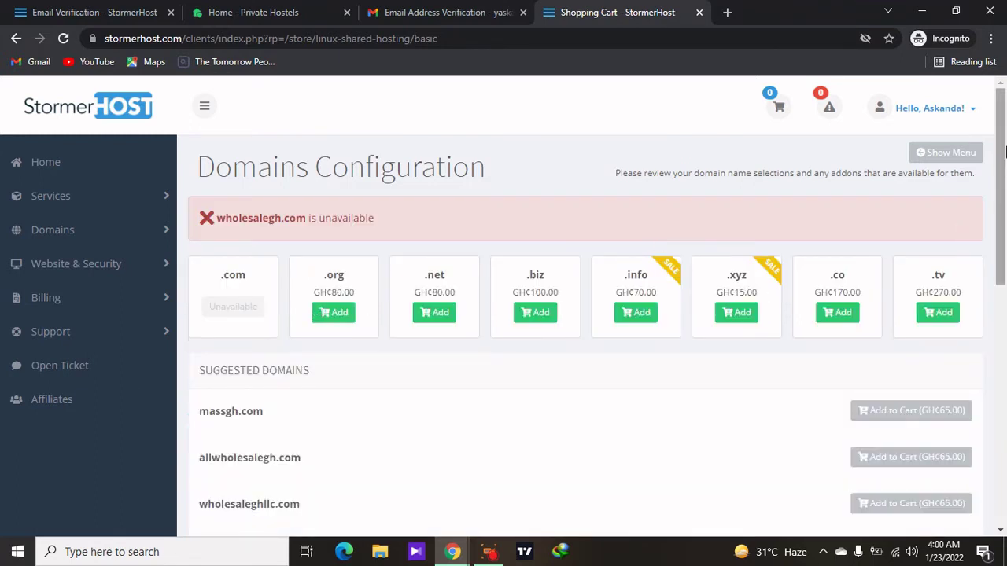
- Add suggested domains massgh.com and allwholesalegh.com to the cart while reviewing the suggestions list
{"action": "left_click_drag", "start_coordinate": [1004, 152], "coordinate": [1005, 171]}
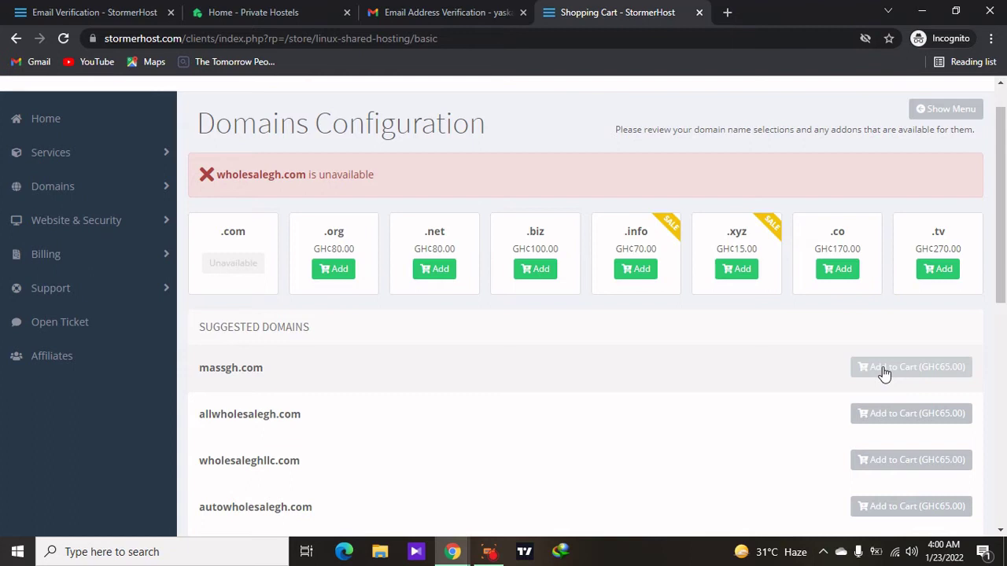
{"action": "left_click", "coordinate": [886, 371]}
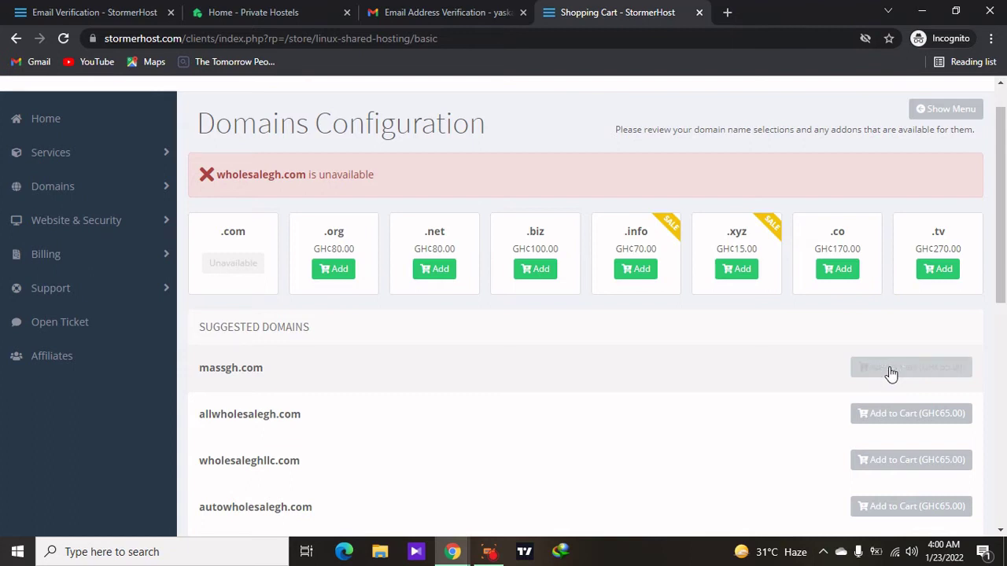
{"action": "left_click_drag", "start_coordinate": [1002, 201], "coordinate": [1006, 283]}
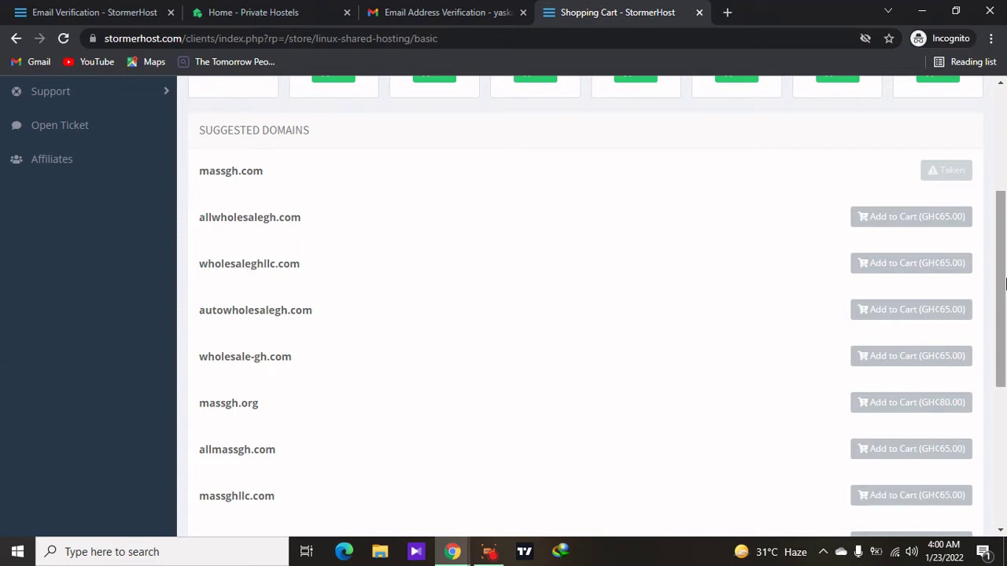
{"action": "left_click_drag", "start_coordinate": [1006, 283], "coordinate": [1006, 195]}
{"action": "scroll", "coordinate": [1005, 200], "scroll_direction": "down", "scroll_amount": 7}
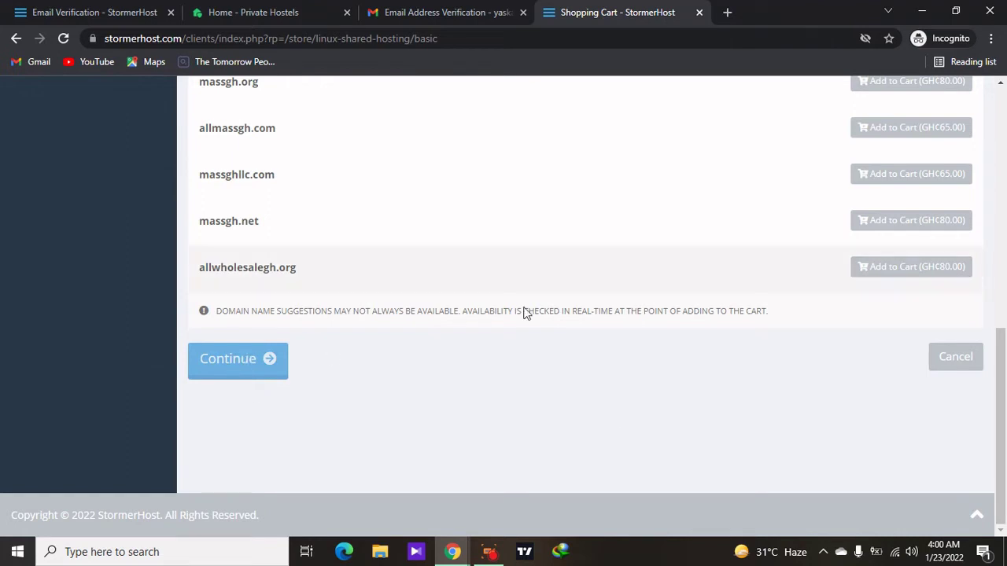
{"action": "left_click_drag", "start_coordinate": [1002, 425], "coordinate": [1002, 181]}
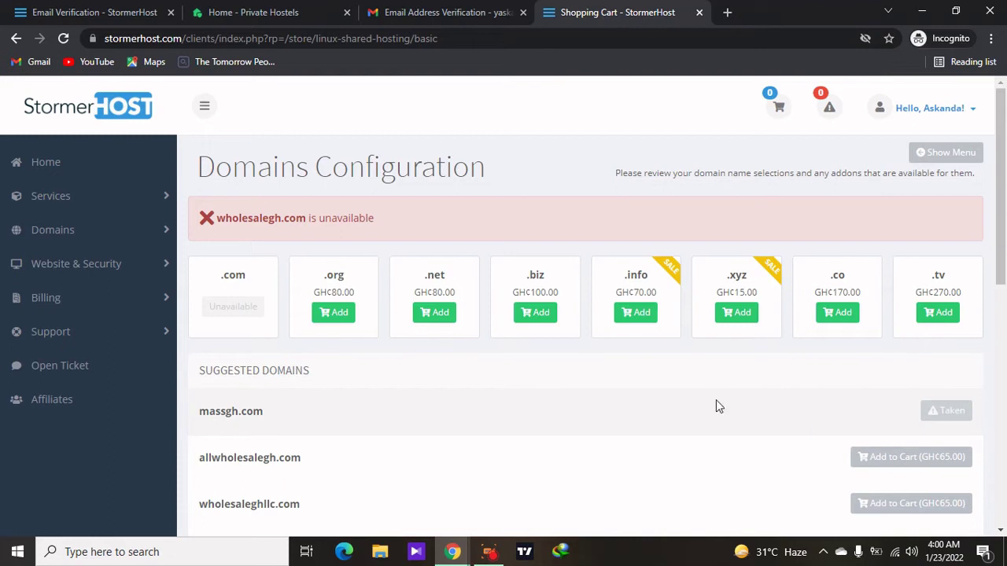
{"action": "left_click", "coordinate": [920, 460]}
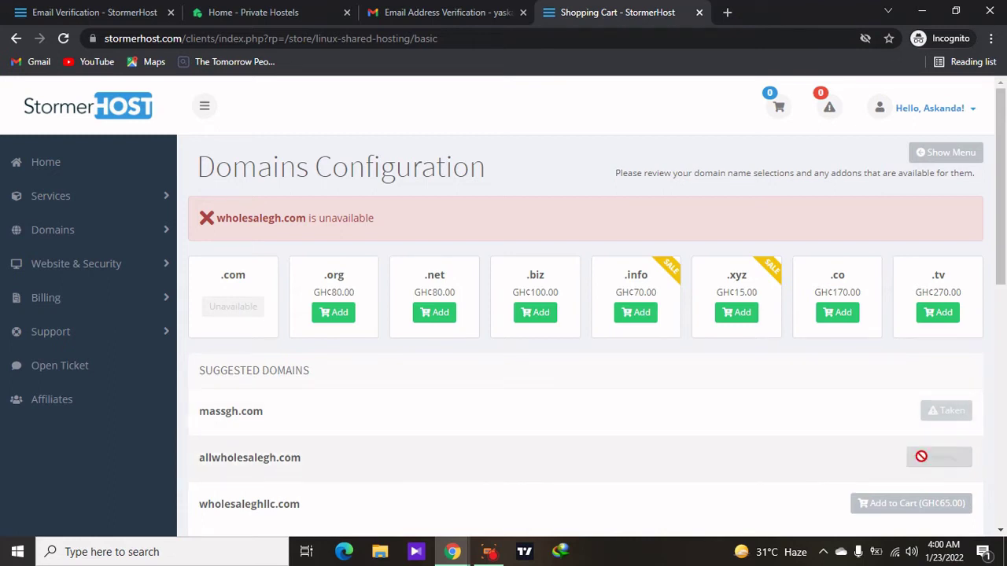
{"action": "left_click_drag", "start_coordinate": [1005, 173], "coordinate": [988, 202]}
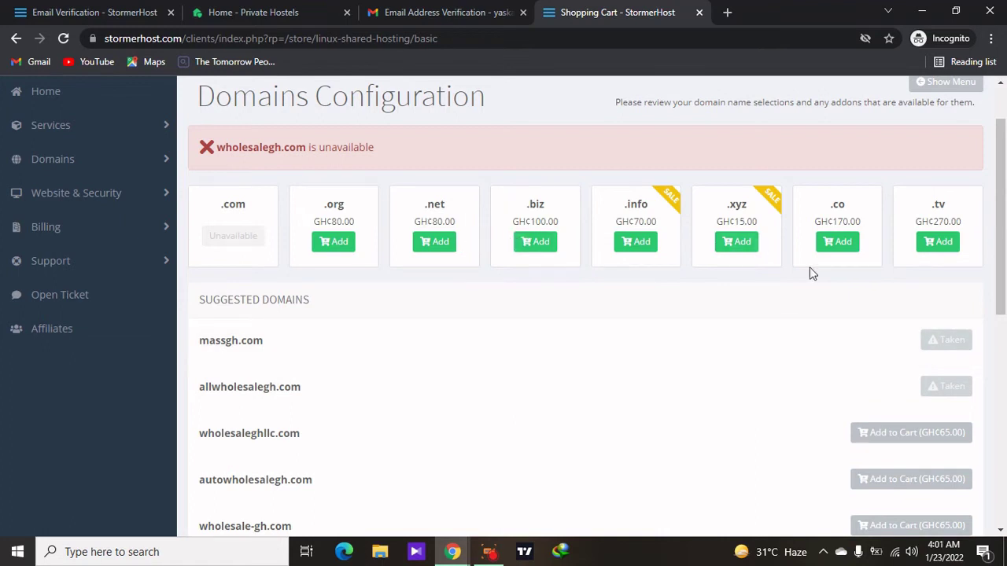
{"action": "left_click_drag", "start_coordinate": [1001, 197], "coordinate": [990, 59]}
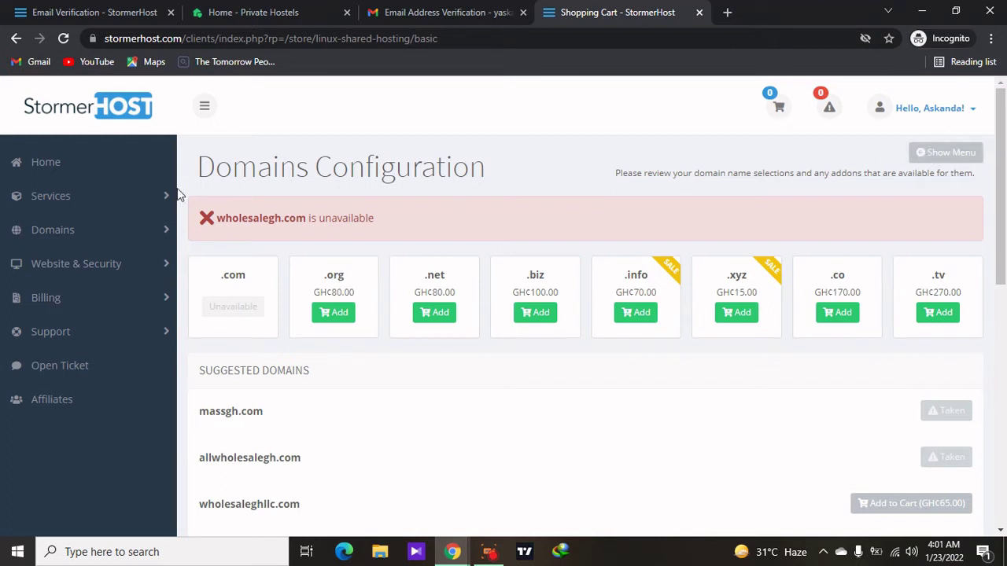
- Return to the Linux Shared Hosting page and order the BASIC plan again
{"action": "left_click", "coordinate": [16, 40]}
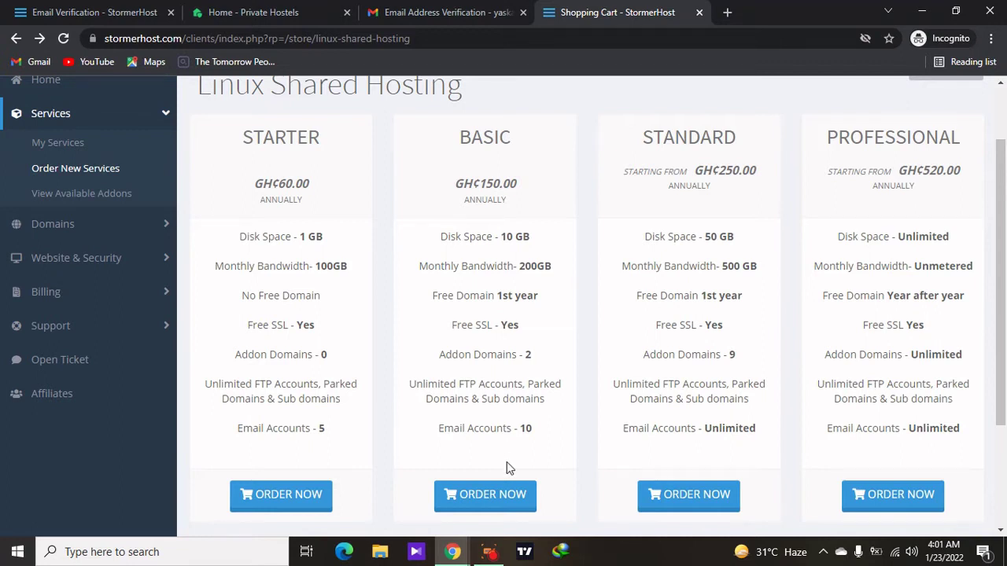
{"action": "left_click", "coordinate": [507, 499]}
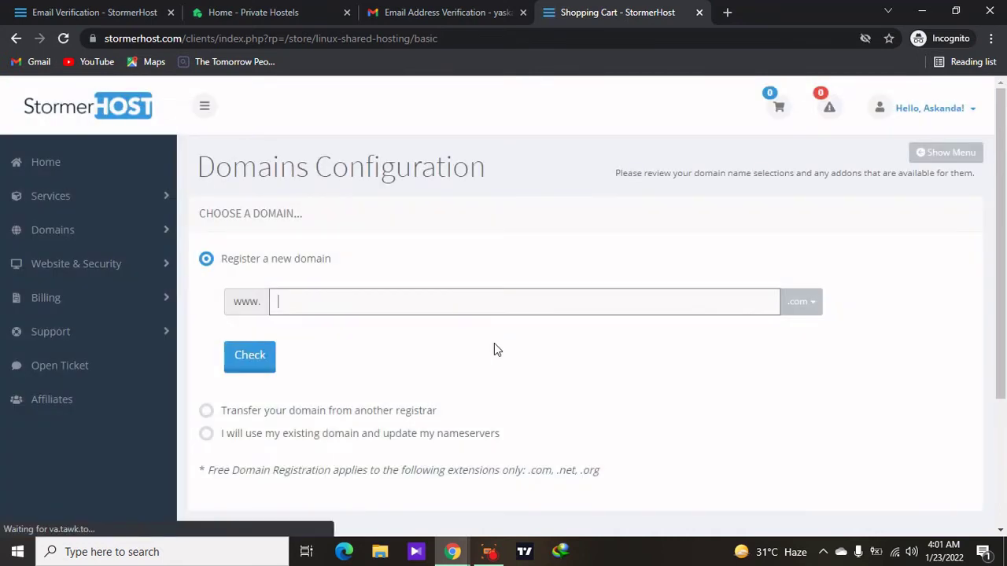
- Search massgh with the .com extension, confirm it's available, and continue
{"action": "key", "text": "Return"}
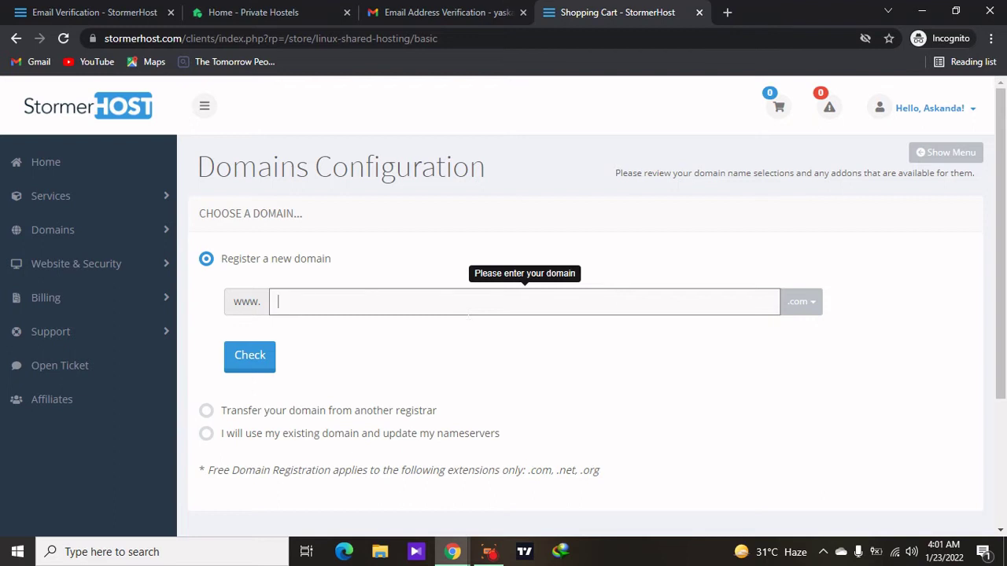
{"action": "type", "text": "massgh"}
{"action": "left_click", "coordinate": [808, 309]}
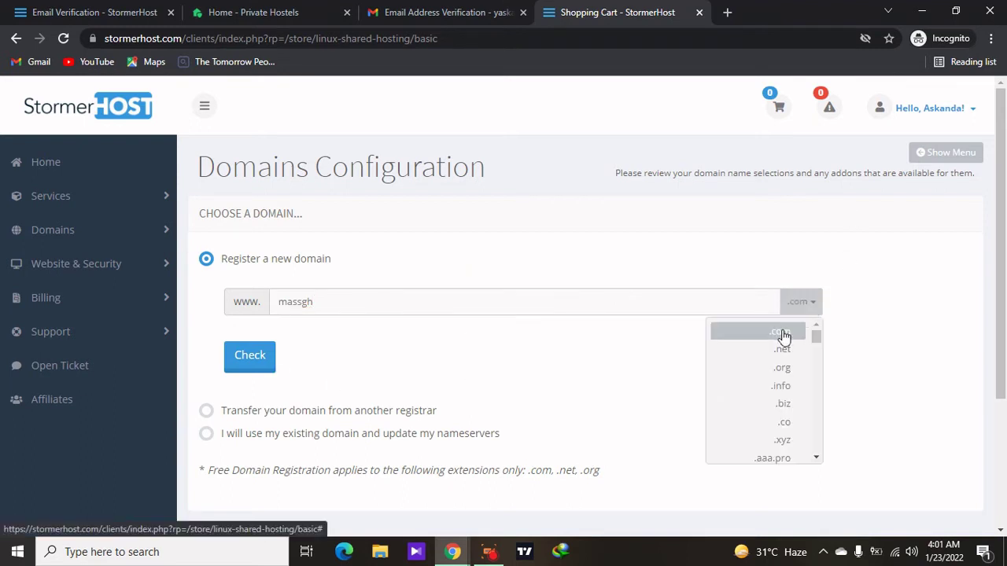
{"action": "left_click", "coordinate": [782, 333]}
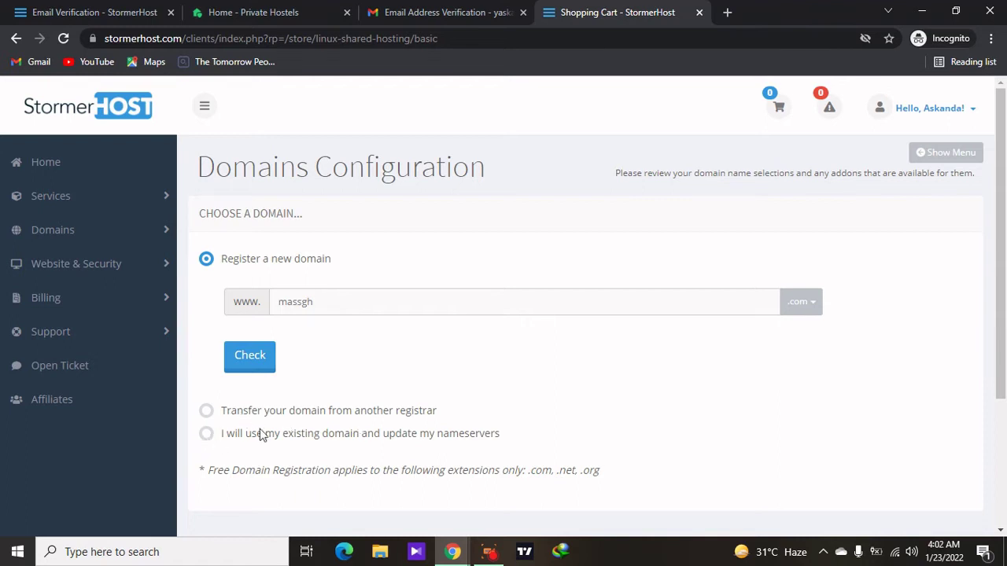
{"action": "left_click", "coordinate": [259, 357]}
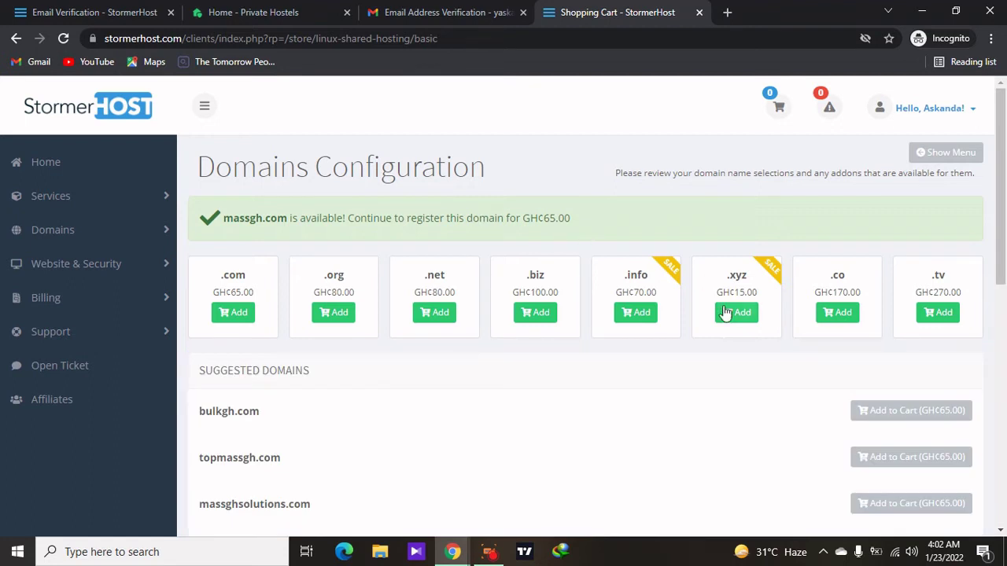
{"action": "left_click_drag", "start_coordinate": [1001, 229], "coordinate": [1004, 443]}
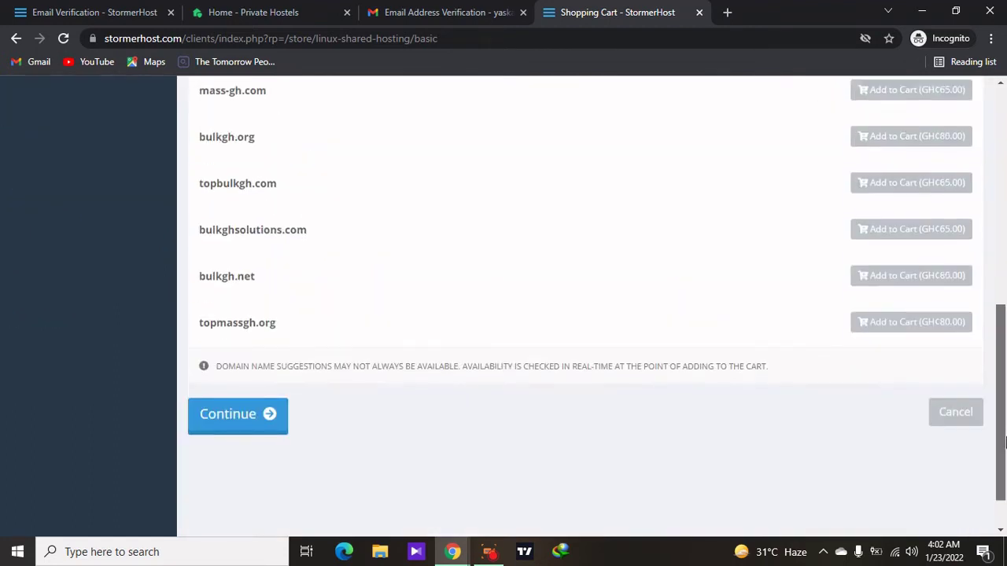
{"action": "left_click", "coordinate": [266, 415]}
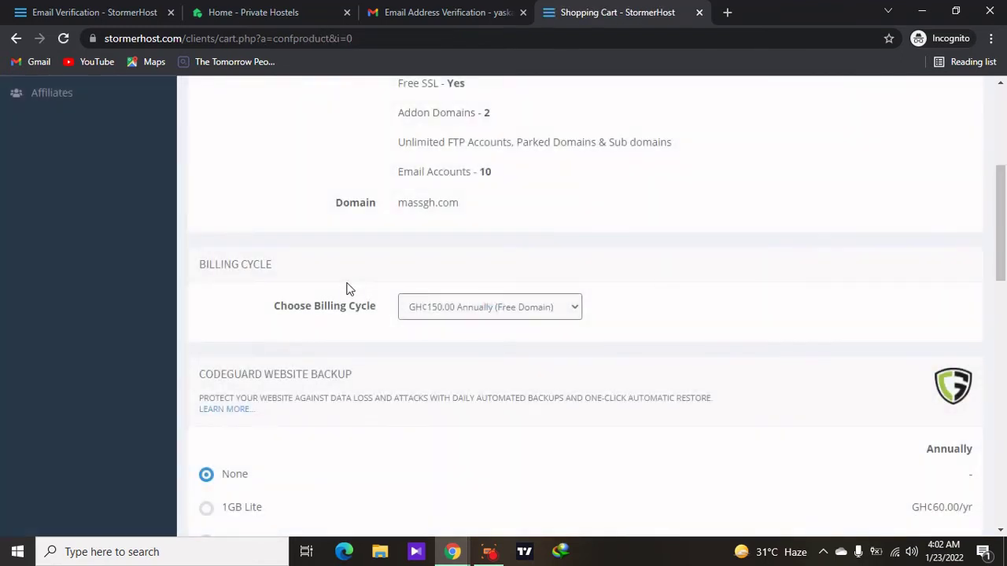
- Review the Basic plan's 10 GB configuration for massgh.com and show the site's connection info
{"action": "left_click_drag", "start_coordinate": [1004, 212], "coordinate": [978, 141]}
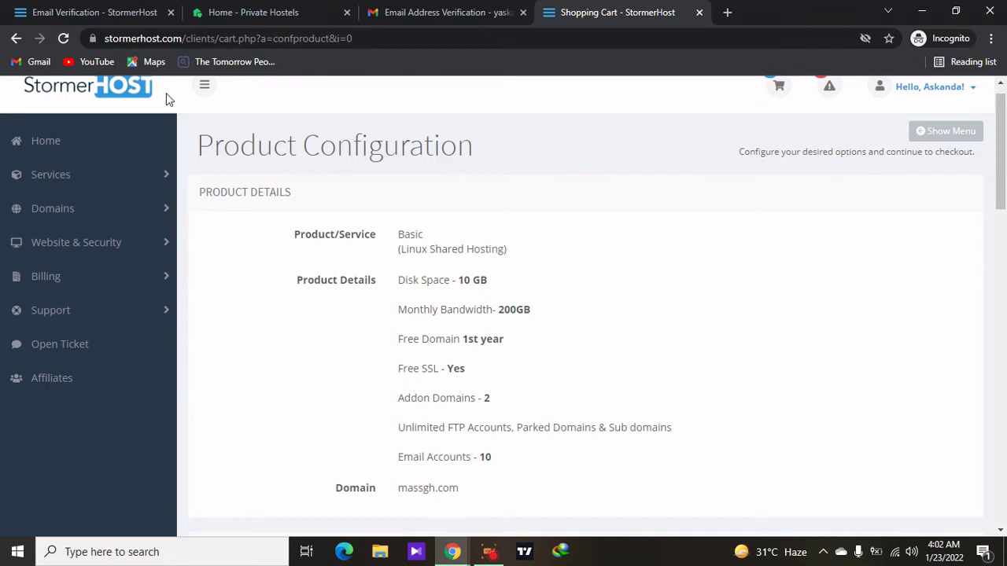
{"action": "left_click", "coordinate": [92, 38]}
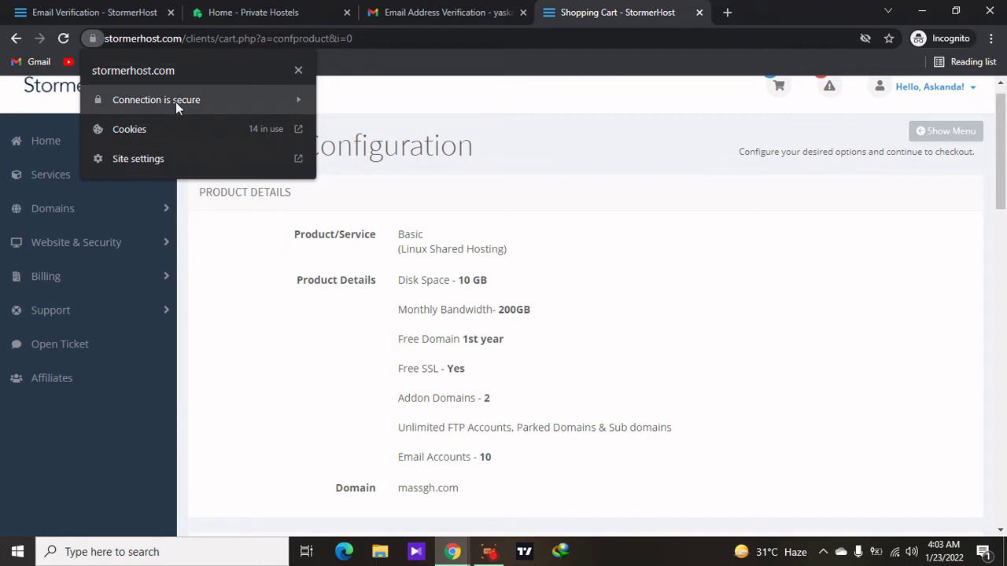
- Confirm the connection is secure with a valid certificate, then dismiss the panel
{"action": "left_click", "coordinate": [297, 105]}
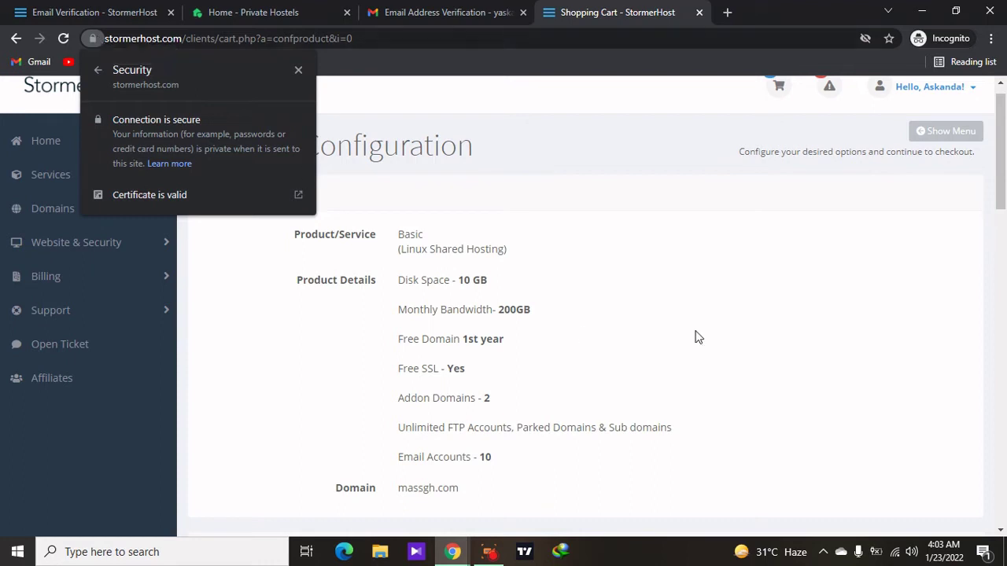
{"action": "left_click", "coordinate": [717, 344]}
{"action": "left_click_drag", "start_coordinate": [1001, 196], "coordinate": [1004, 292]}
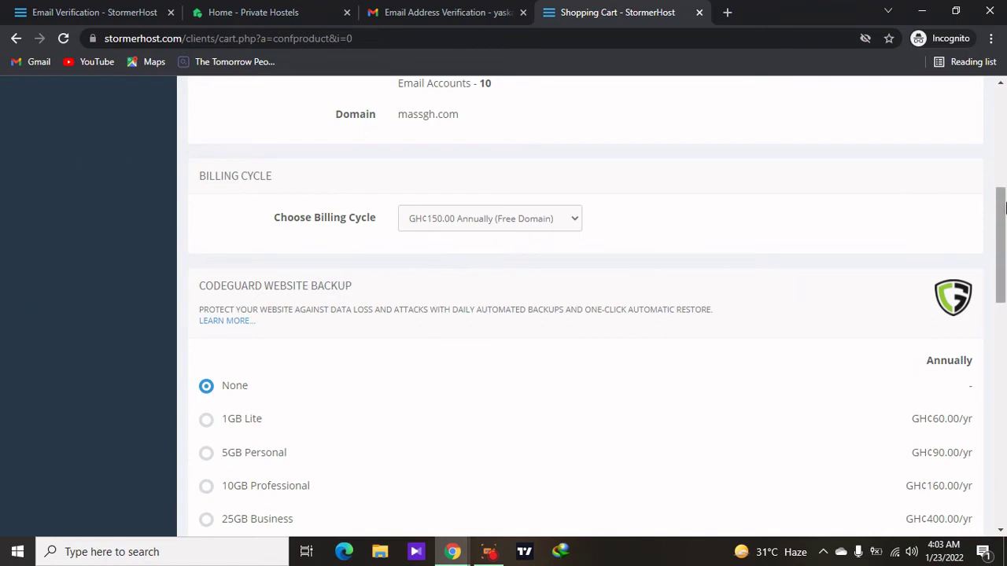
- Review the Basic hosting options with SiteLock Lite at GH¢150.00 and continue
{"action": "left_click_drag", "start_coordinate": [1004, 207], "coordinate": [1004, 255]}
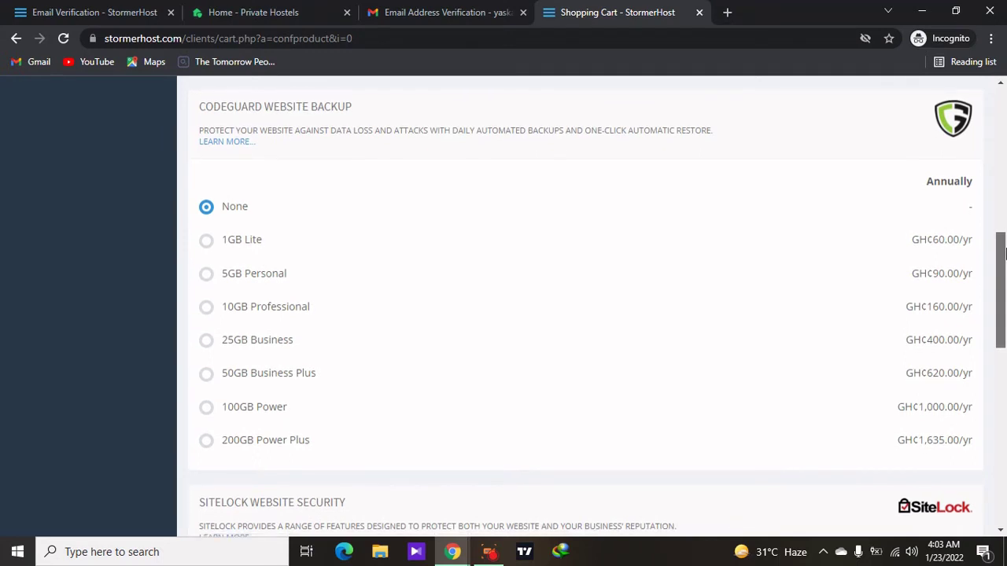
{"action": "mouse_move", "coordinate": [1003, 252]}
{"action": "left_mouse_down"}
{"action": "mouse_move", "coordinate": [1004, 279]}
{"action": "mouse_move", "coordinate": [1003, 257]}
{"action": "left_mouse_up"}
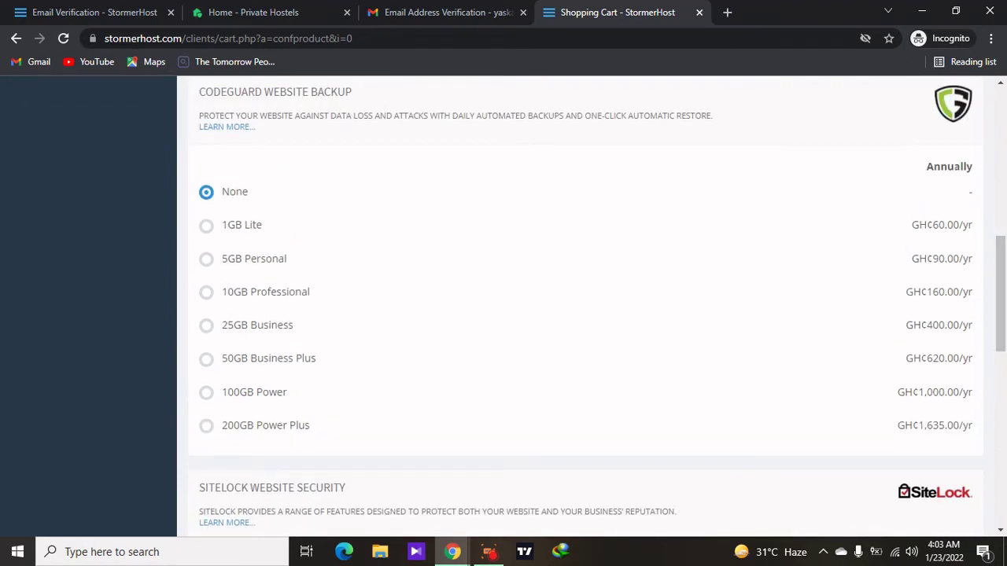
{"action": "left_click_drag", "start_coordinate": [1004, 267], "coordinate": [1002, 289]}
{"action": "scroll", "coordinate": [1002, 288], "scroll_direction": "up", "scroll_amount": 1}
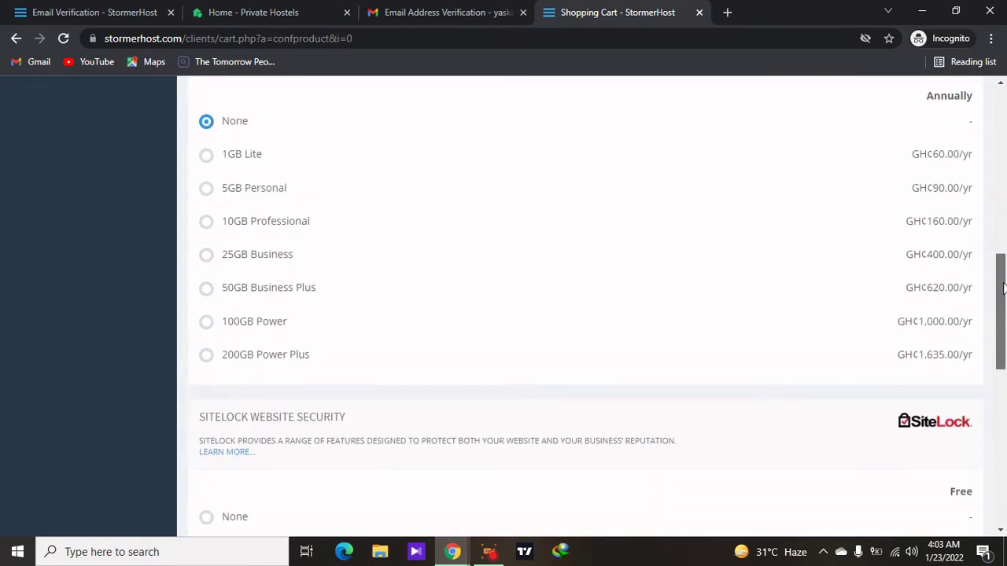
{"action": "left_click_drag", "start_coordinate": [1003, 289], "coordinate": [1002, 364]}
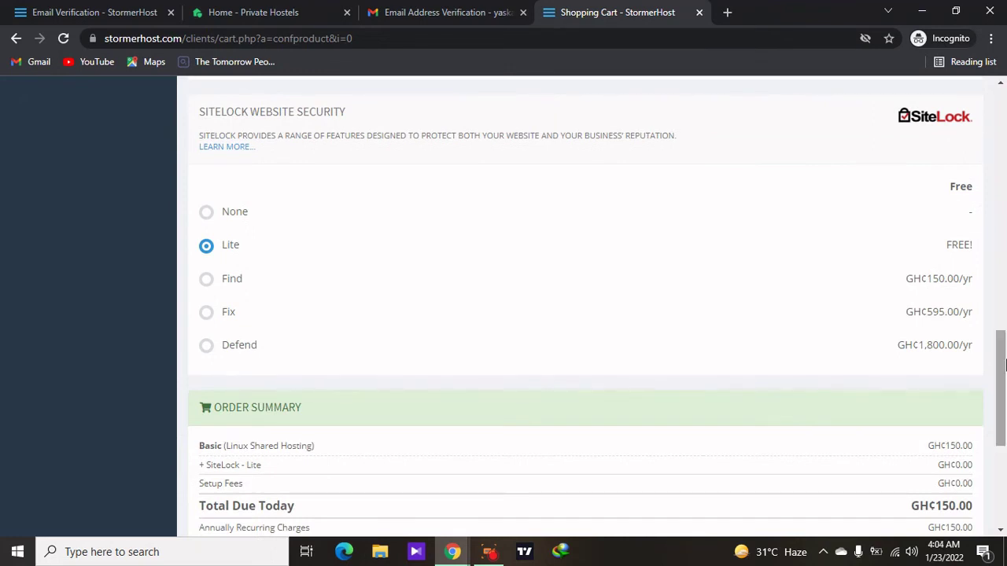
{"action": "left_click_drag", "start_coordinate": [1002, 364], "coordinate": [1002, 441]}
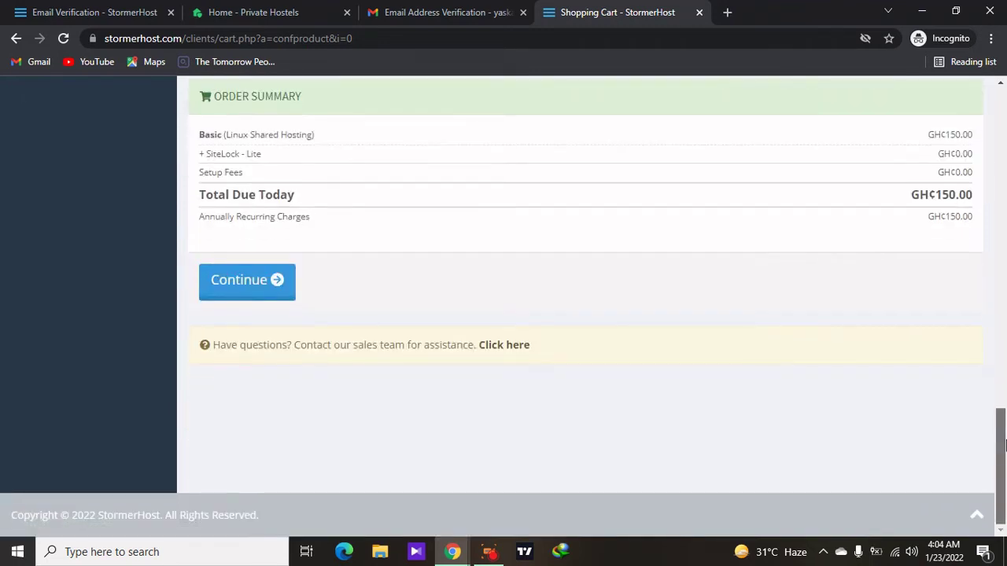
{"action": "left_click", "coordinate": [250, 284]}
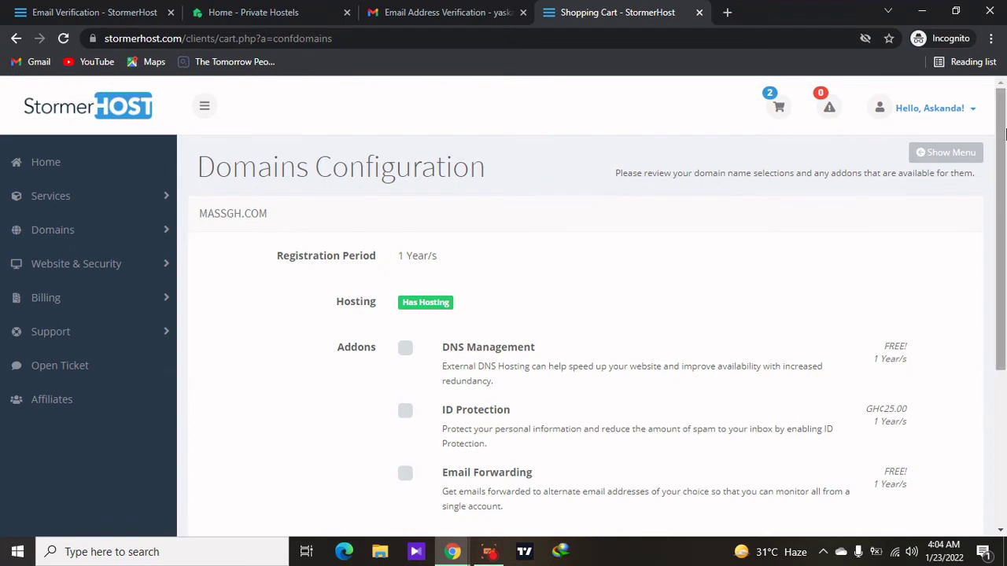
- Leave all massgh.com domain addons unchecked and continue to Review & Checkout
{"action": "scroll", "coordinate": [1005, 133], "scroll_direction": "down", "scroll_amount": 2}
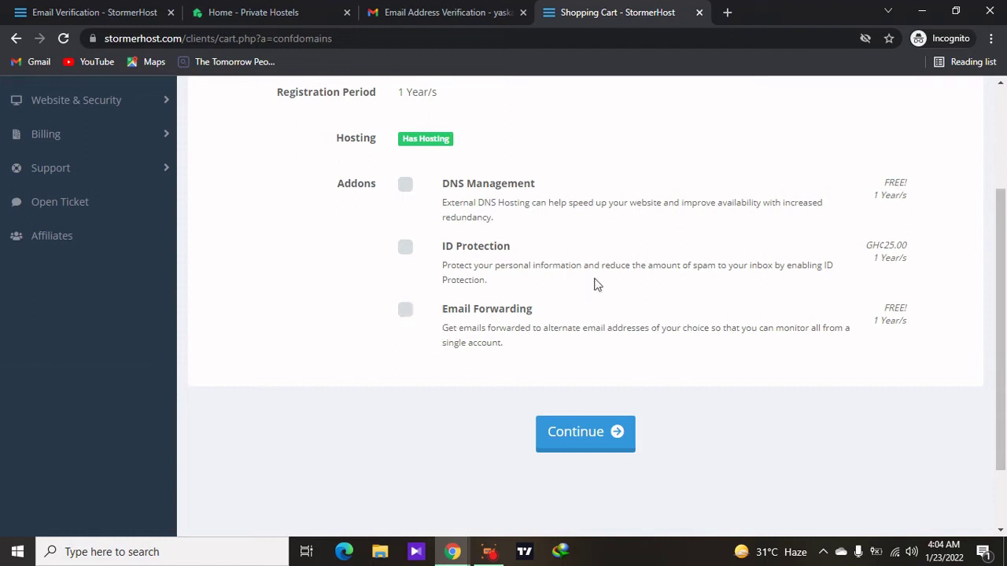
{"action": "left_click", "coordinate": [580, 436]}
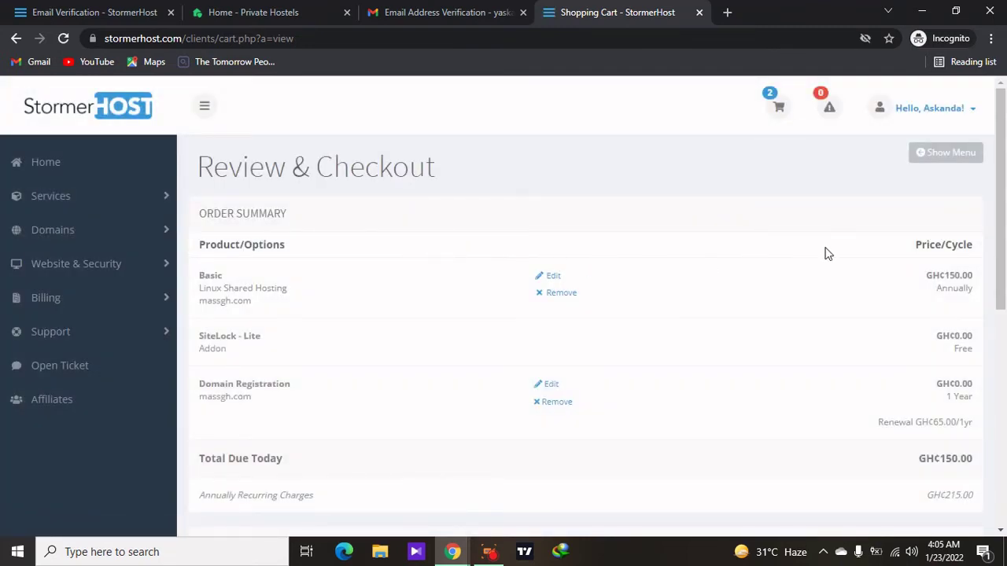
- Skip the promo code and check out the GH¢150.00 order
{"action": "left_click_drag", "start_coordinate": [1002, 206], "coordinate": [1004, 376]}
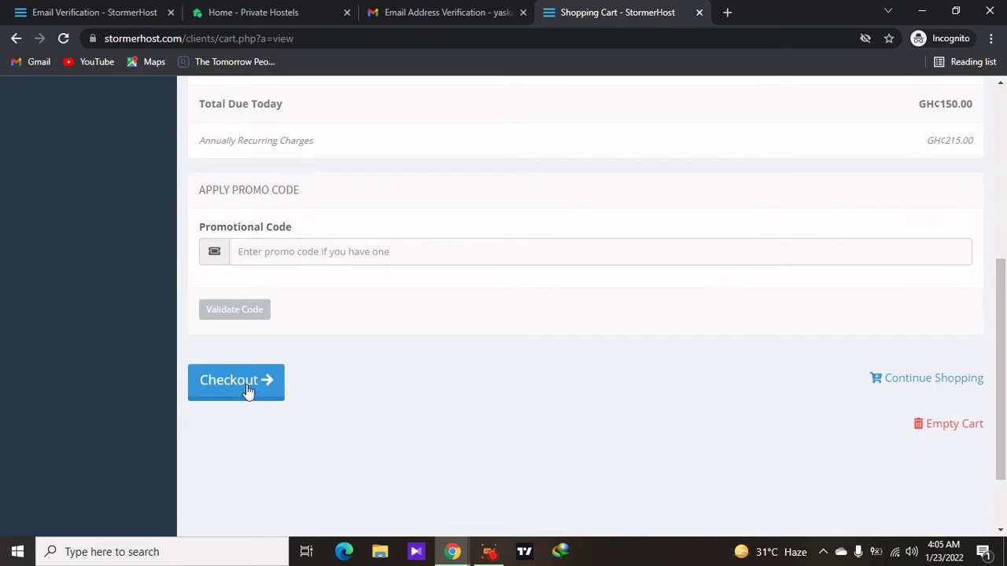
{"action": "left_click", "coordinate": [219, 389]}
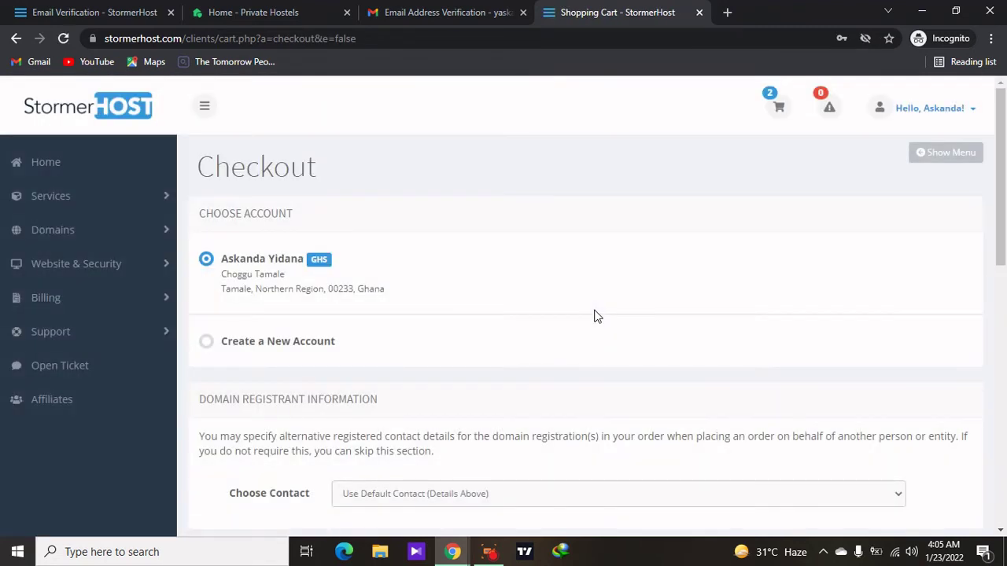
- Select Mobile Money (Send) as the payment method
{"action": "left_click_drag", "start_coordinate": [1005, 174], "coordinate": [1004, 341]}
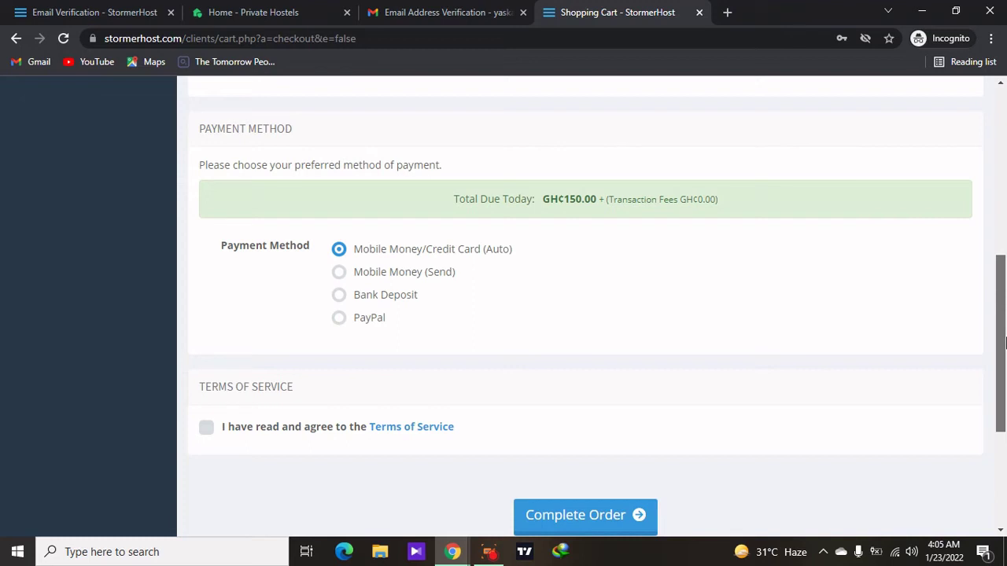
{"action": "left_click_drag", "start_coordinate": [1005, 342], "coordinate": [1005, 358]}
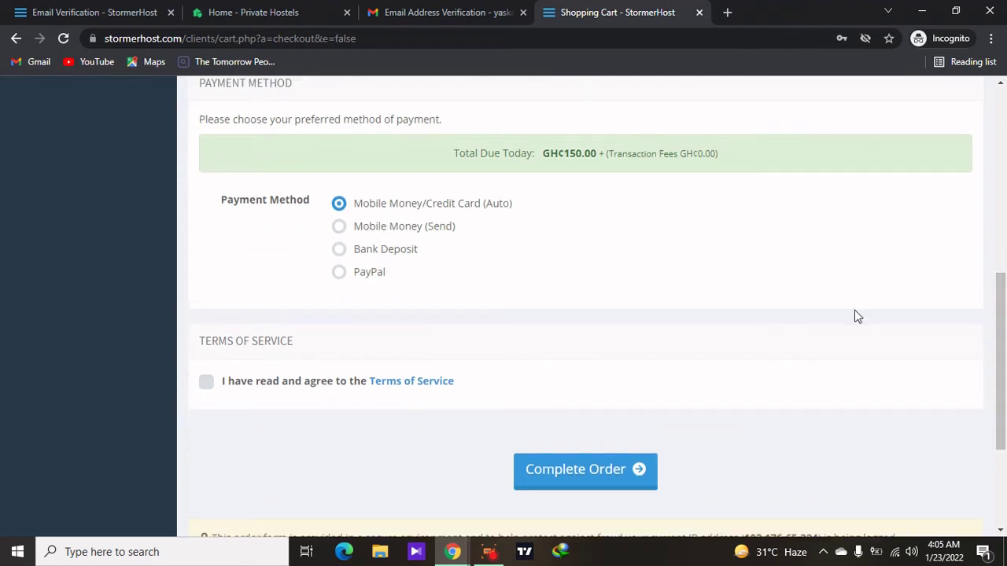
{"action": "left_click", "coordinate": [340, 228]}
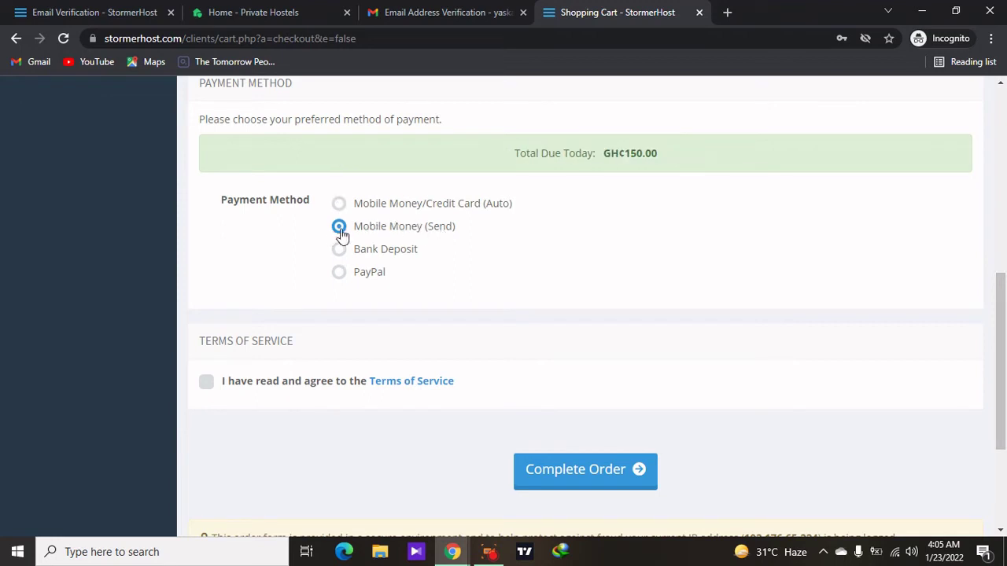
- Read and accept the Terms of Service, then complete the order
{"action": "left_click", "coordinate": [420, 385]}
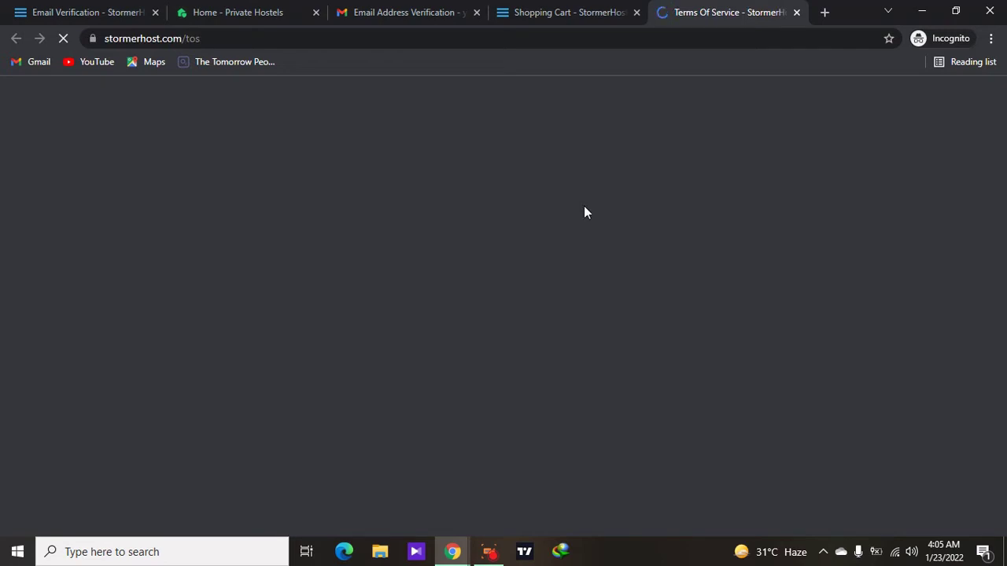
{"action": "left_click", "coordinate": [559, 12]}
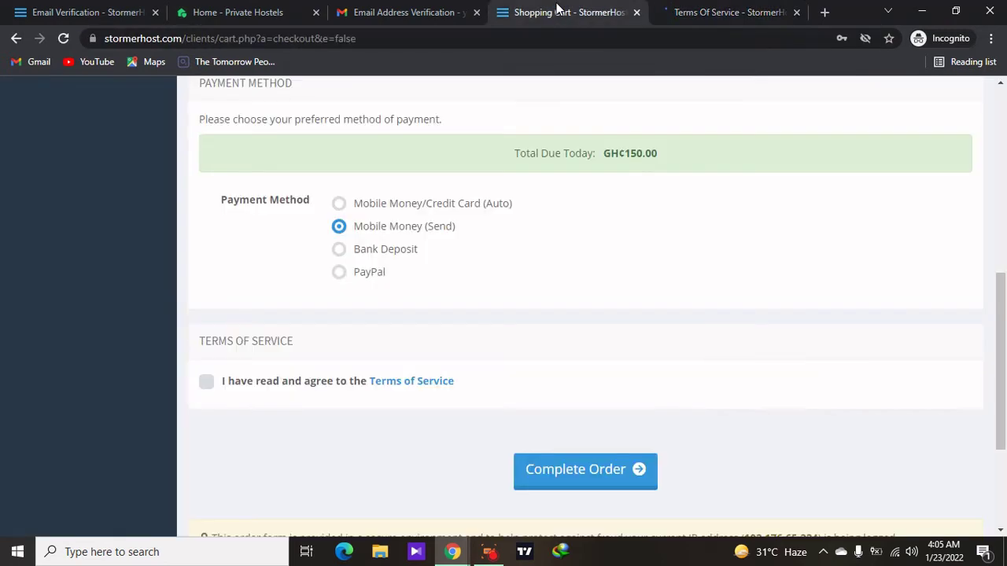
{"action": "left_click", "coordinate": [206, 384]}
{"action": "left_click", "coordinate": [574, 481]}
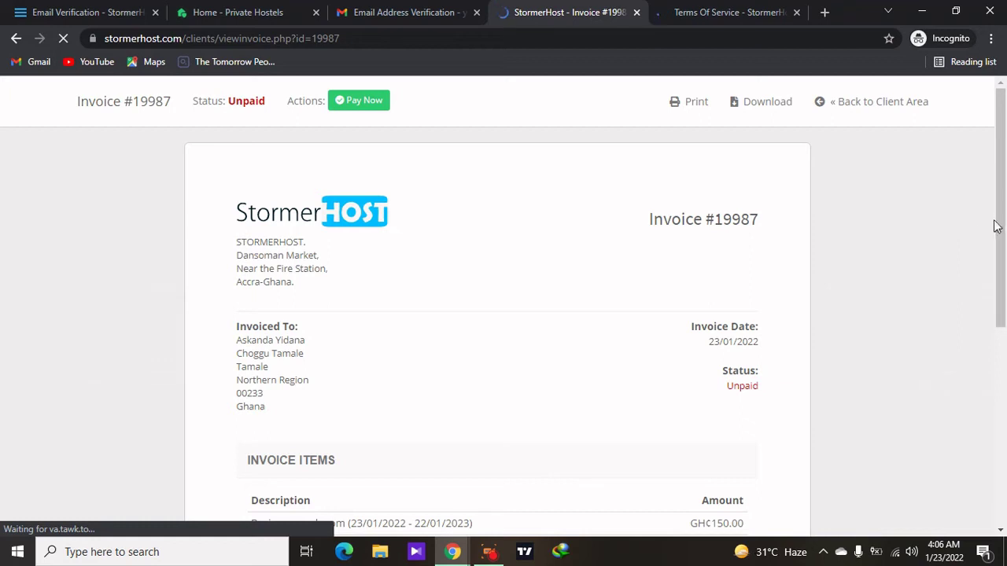
- Review the unpaid GH¢150.00 invoice's items and transactions, then switch to the Gmail tab
{"action": "left_click_drag", "start_coordinate": [997, 225], "coordinate": [1005, 429]}
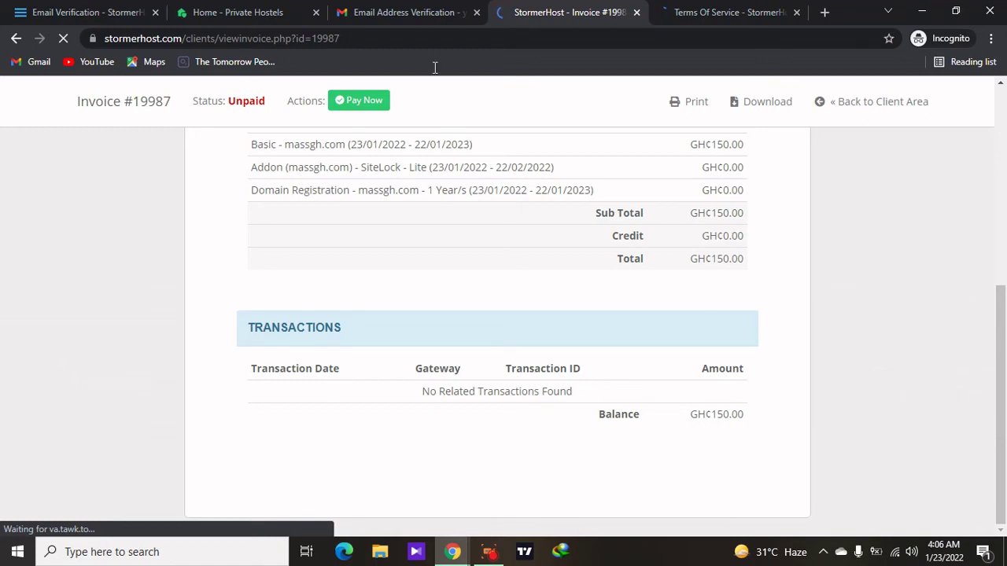
{"action": "left_click", "coordinate": [378, 6]}
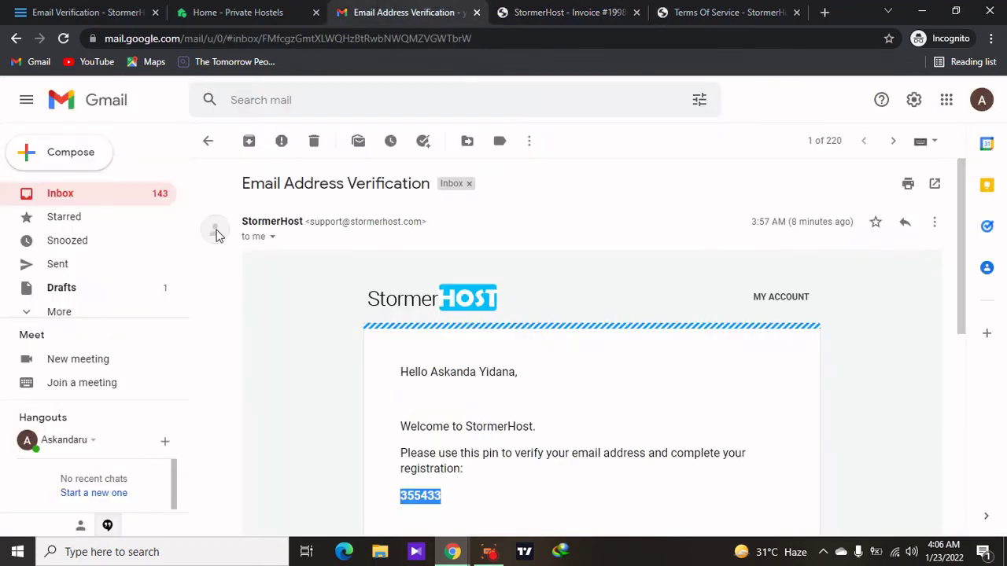
- Check the Gmail inbox for the order confirmation emails, then close the incognito window
{"action": "left_click", "coordinate": [87, 197]}
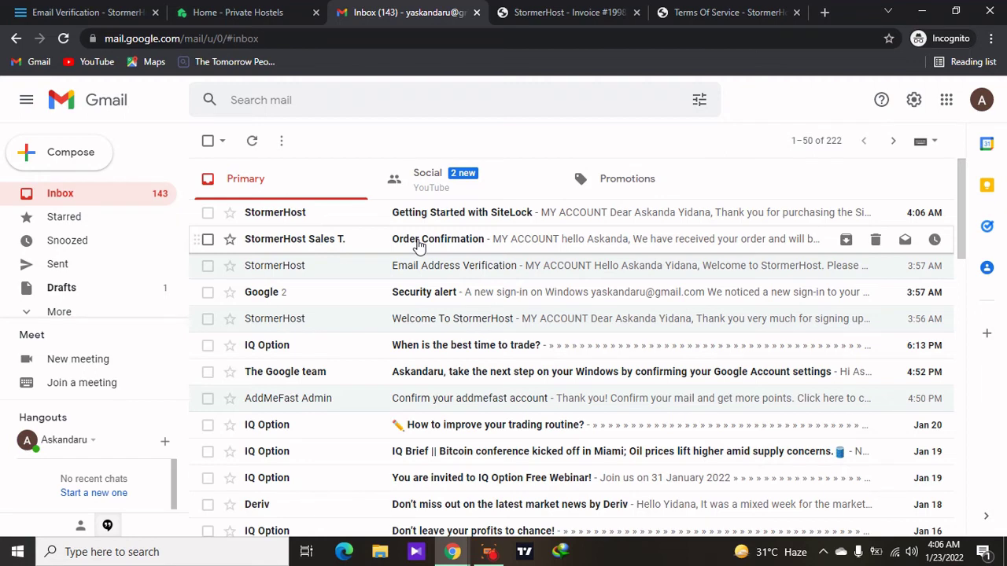
{"action": "left_click", "coordinate": [920, 12]}
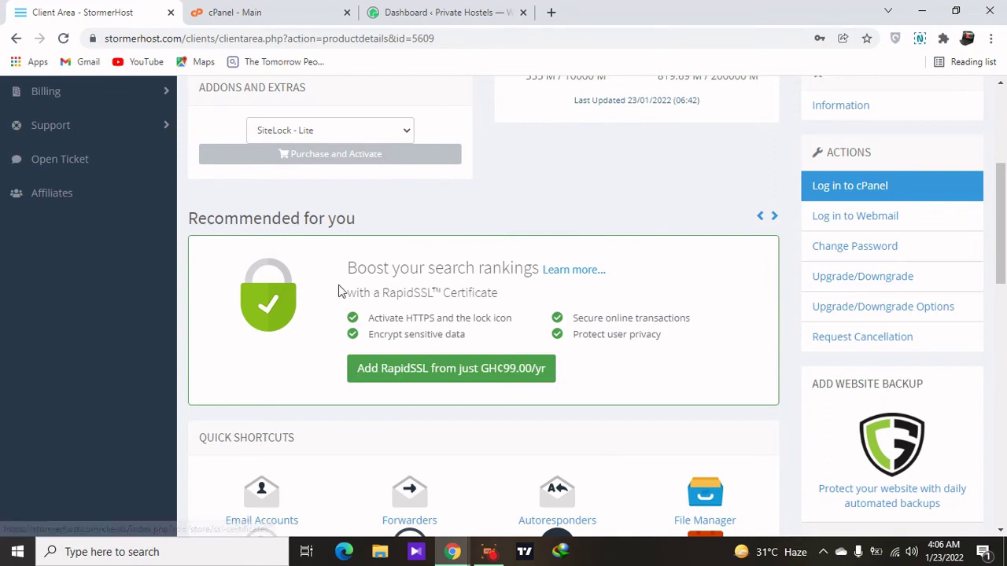
{"action": "left_click_drag", "start_coordinate": [1005, 193], "coordinate": [722, 7]}
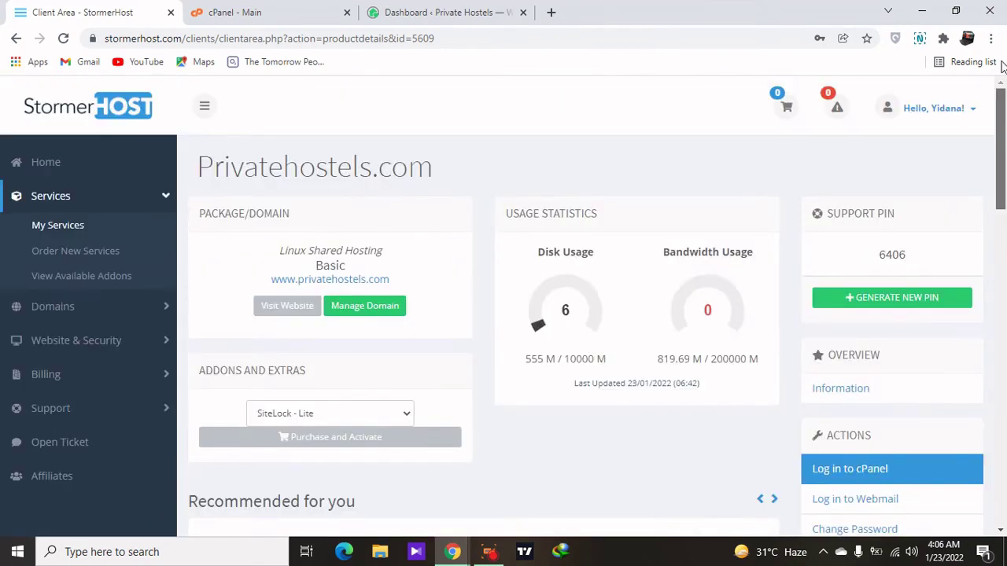
{"action": "left_click", "coordinate": [435, 10]}
{"action": "left_click", "coordinate": [297, 10]}
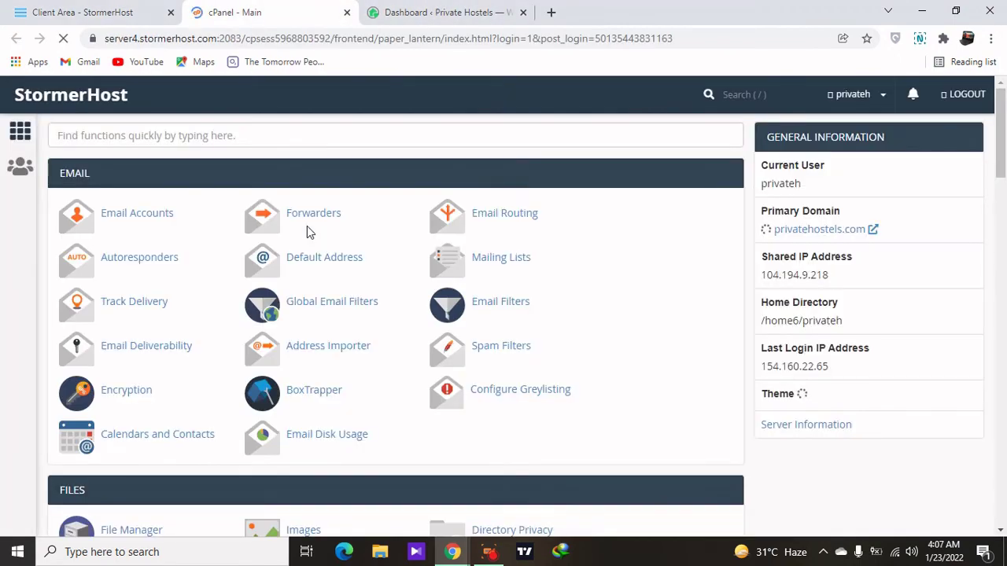
{"action": "left_click", "coordinate": [105, 10]}
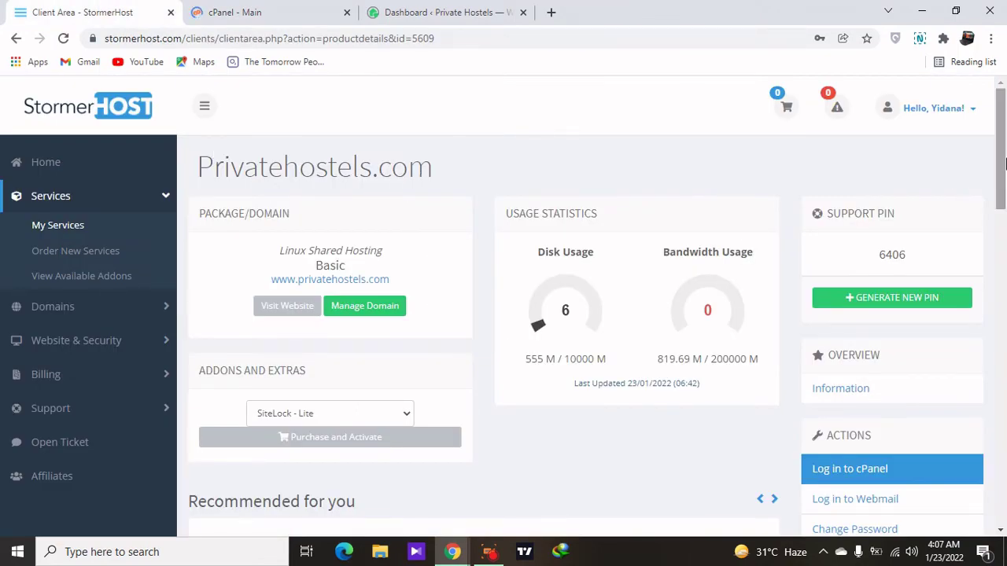
{"action": "left_click_drag", "start_coordinate": [1004, 162], "coordinate": [1005, 282]}
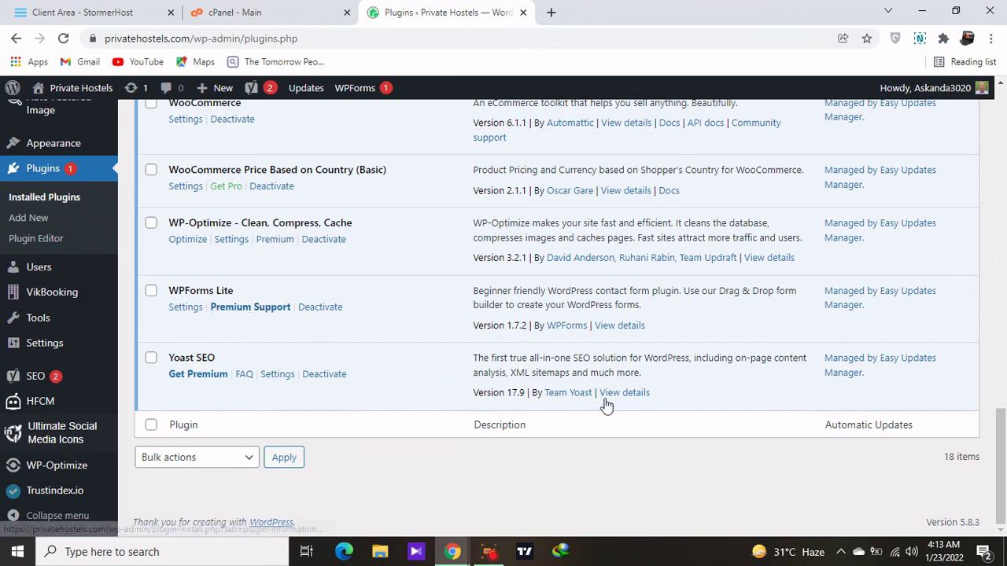
- Go from the installed plugins list to WordPress's Add Plugins page
{"action": "left_click_drag", "start_coordinate": [1005, 455], "coordinate": [1002, 94]}
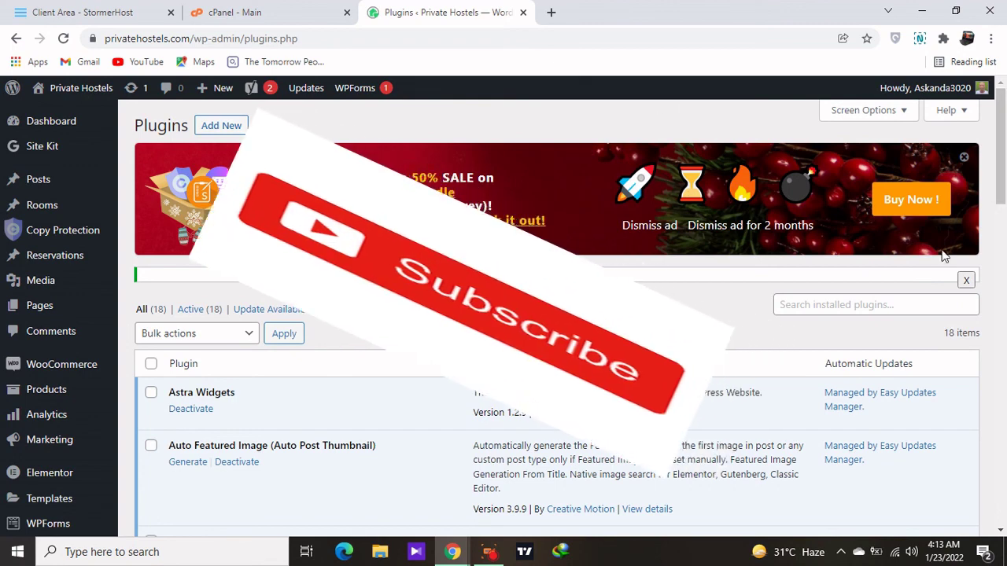
{"action": "scroll", "coordinate": [657, 201], "scroll_direction": "down", "scroll_amount": 3}
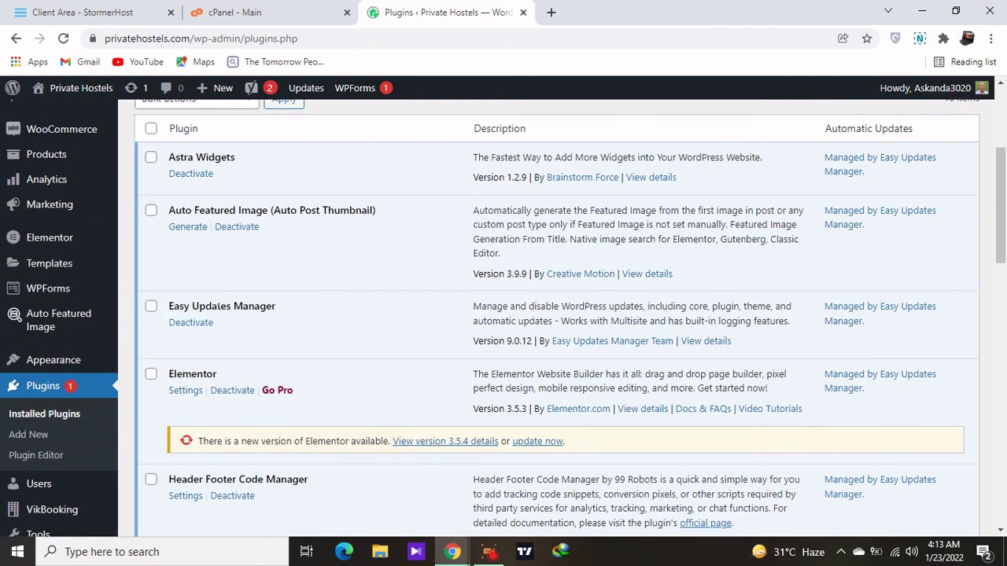
{"action": "left_click", "coordinate": [41, 438]}
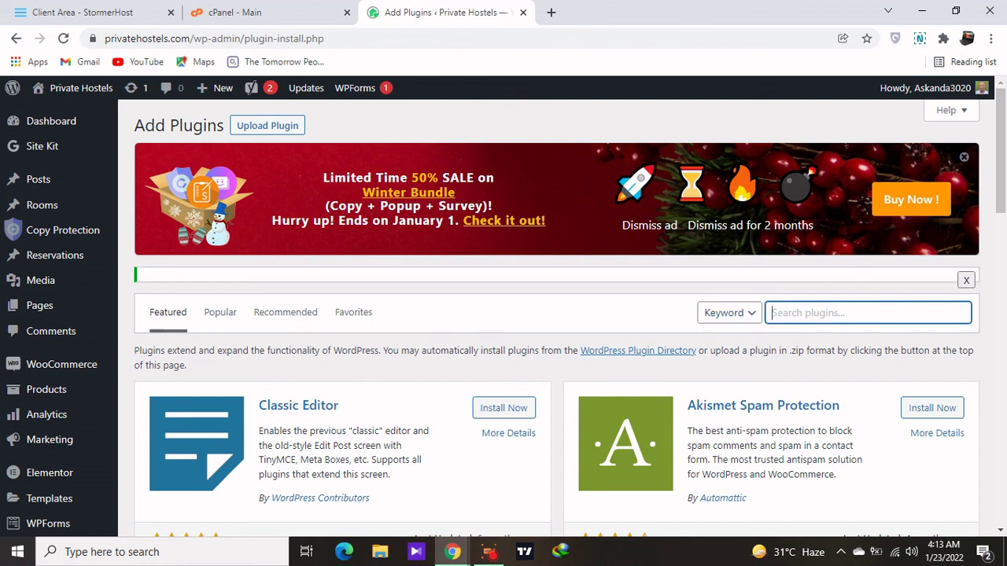
- Search plugins for 'ssl' and browse results like Really Simple SSL and SSL Zen
{"action": "type", "text": "ssl"}
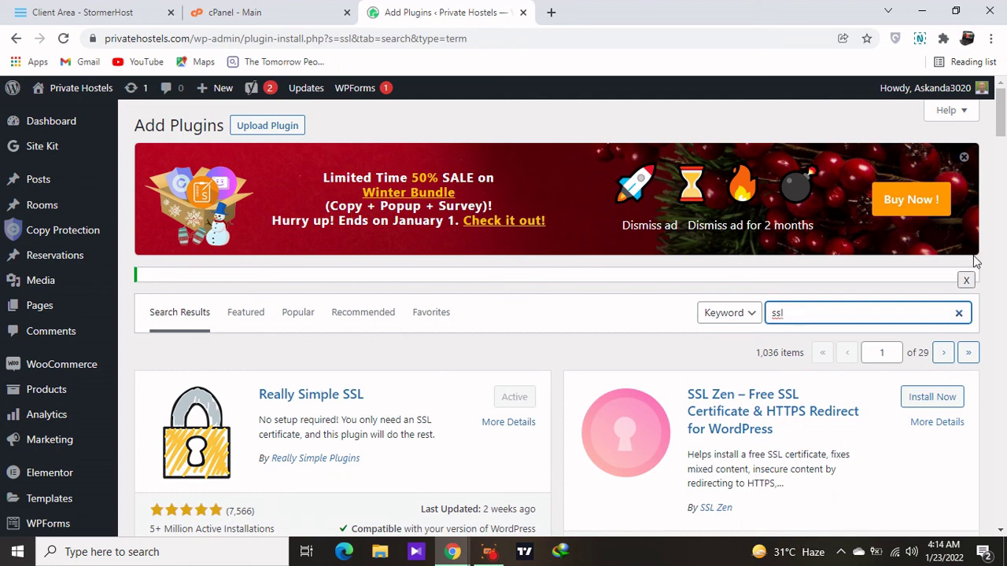
{"action": "left_click_drag", "start_coordinate": [1003, 118], "coordinate": [1004, 149]}
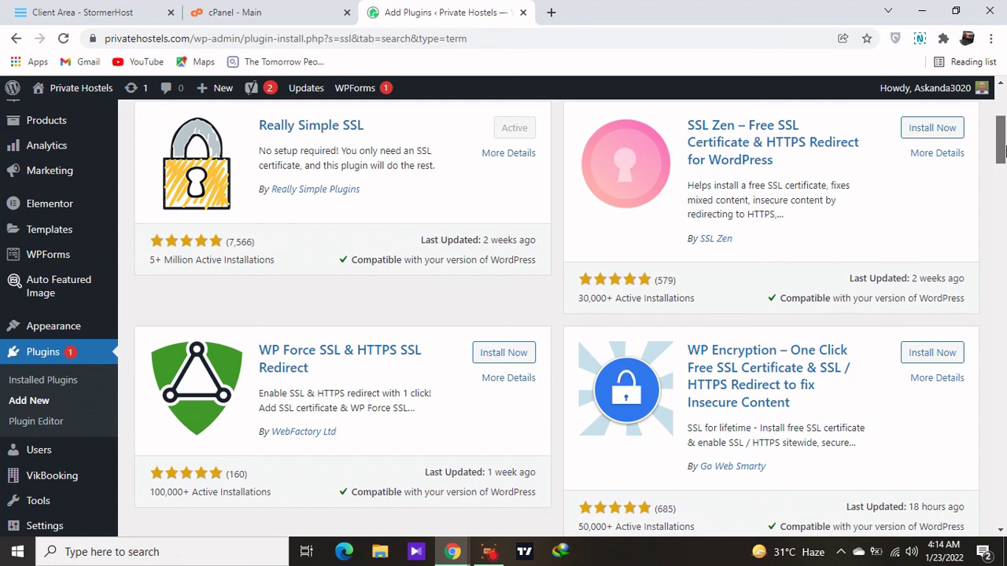
{"action": "left_click_drag", "start_coordinate": [1005, 149], "coordinate": [1004, 96]}
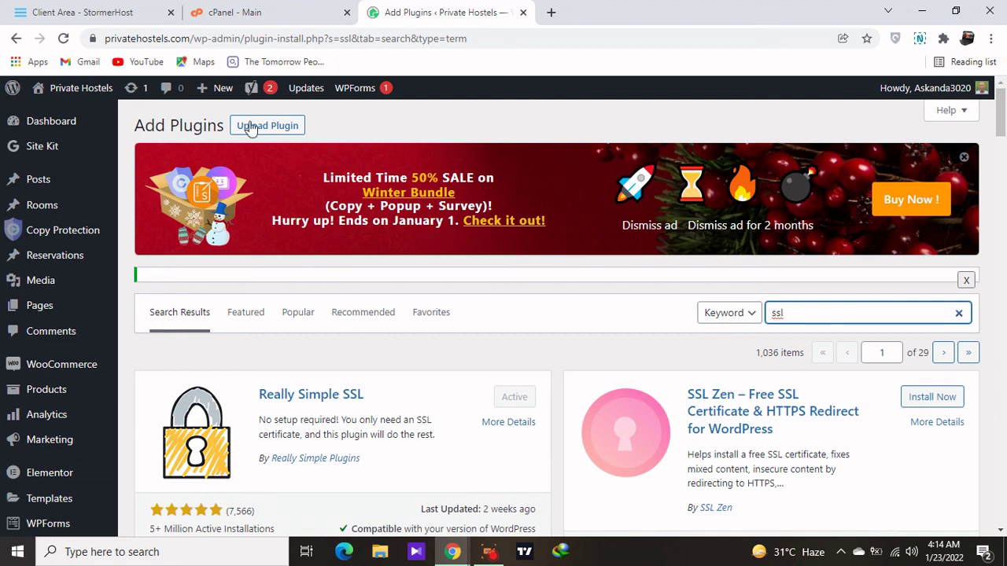
{"action": "mouse_move", "coordinate": [108, 227]}
{"action": "mouse_move", "coordinate": [216, 100]}
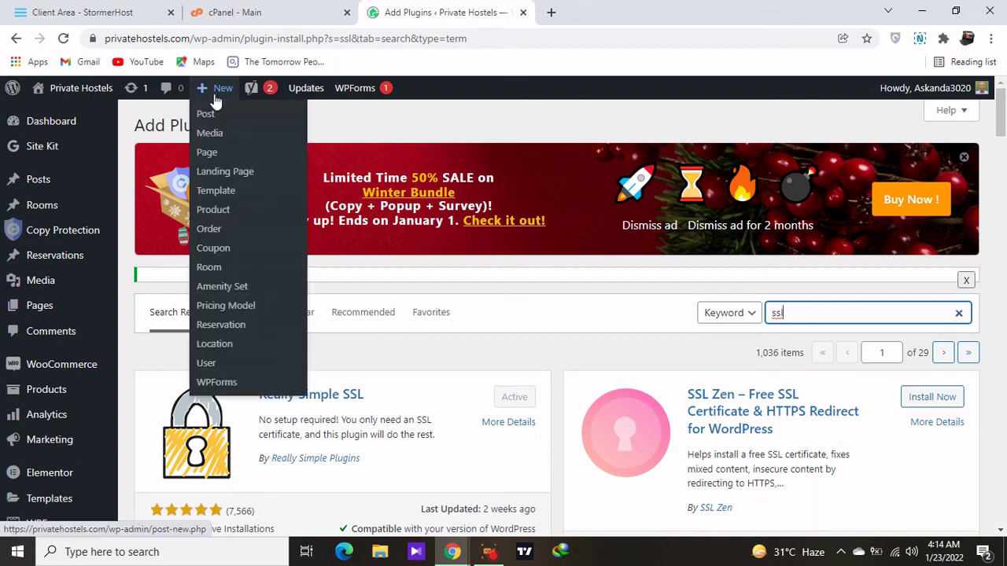